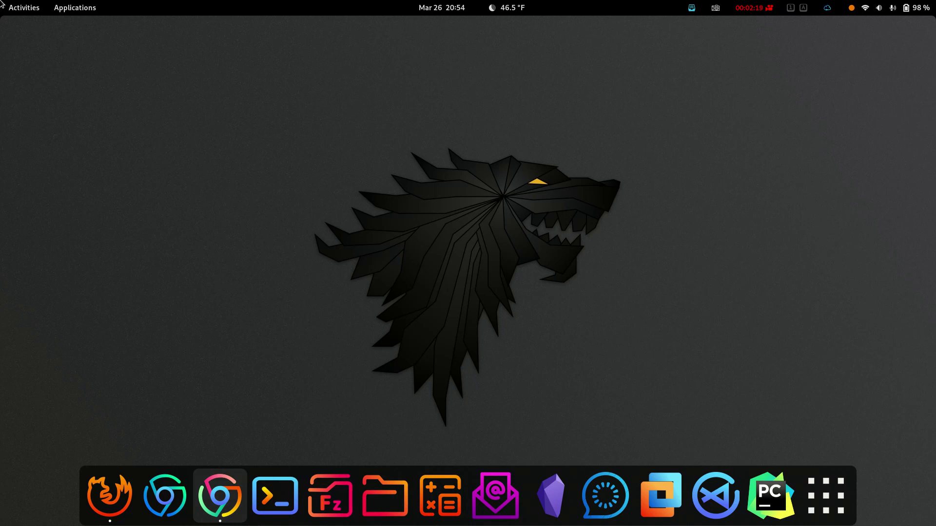
- Bring the Chrome window showing the Snapcraft app store to the front
key("Return")
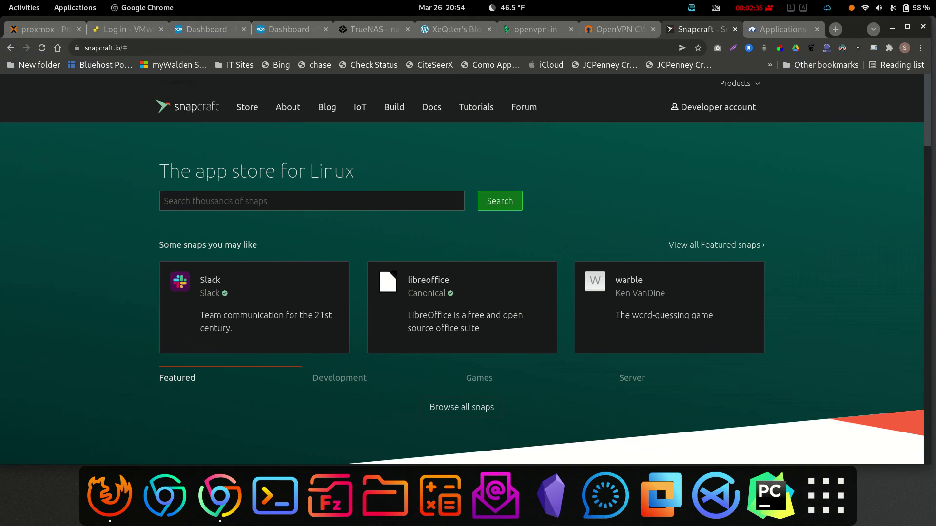
- Search Snapcraft for tor and view the Tor snap's install command, then go to the Flathub tab
key("ctrl+l")
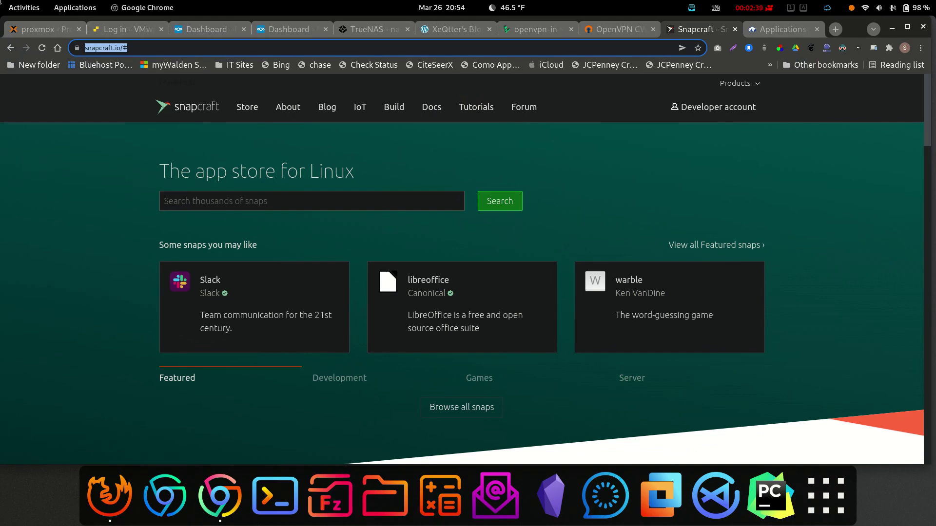
key("Tab")
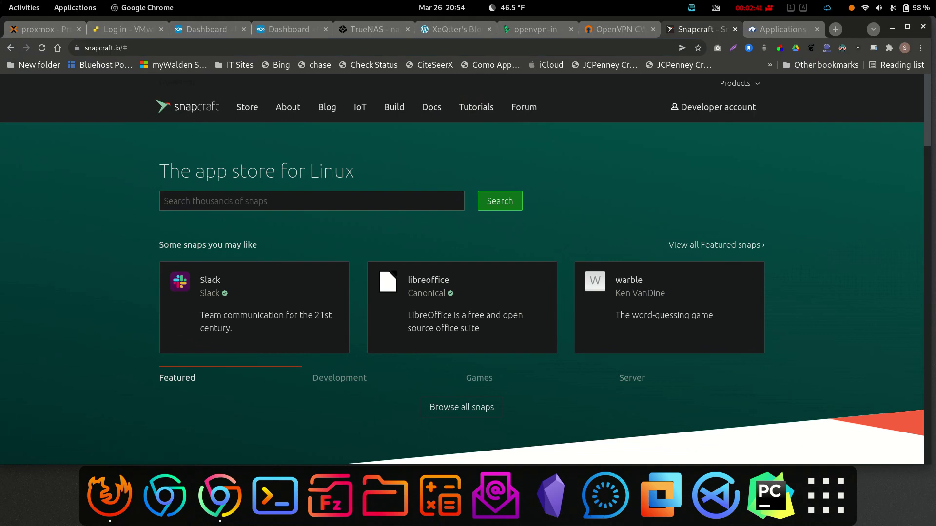
type("tor")
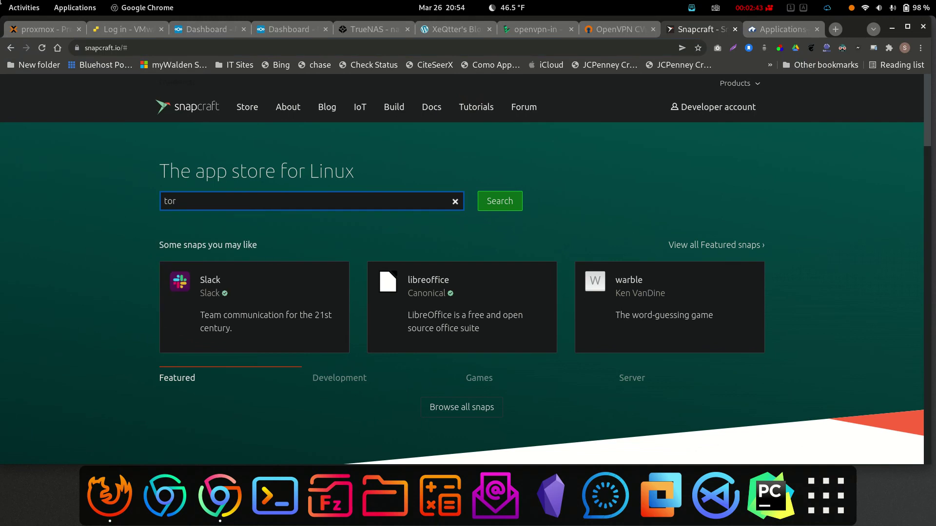
key("Return")
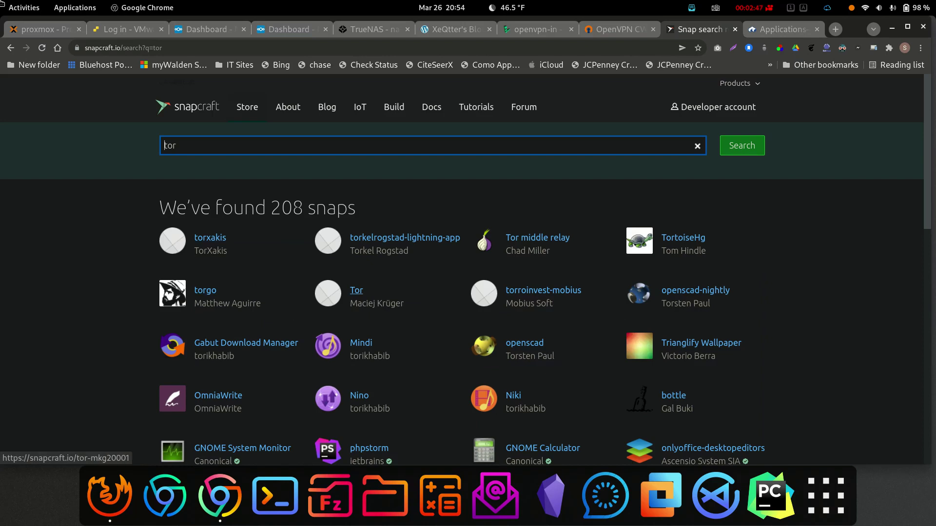
left_click(356, 291)
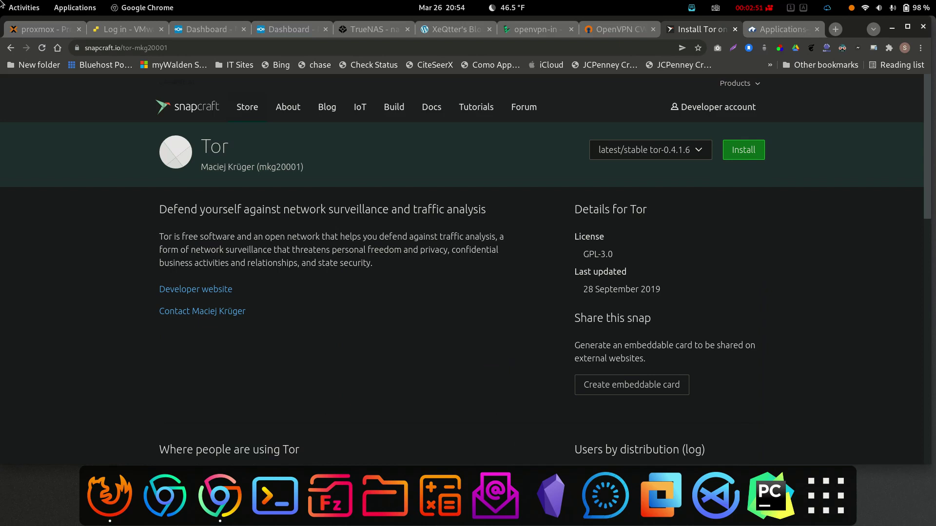
left_click(743, 150)
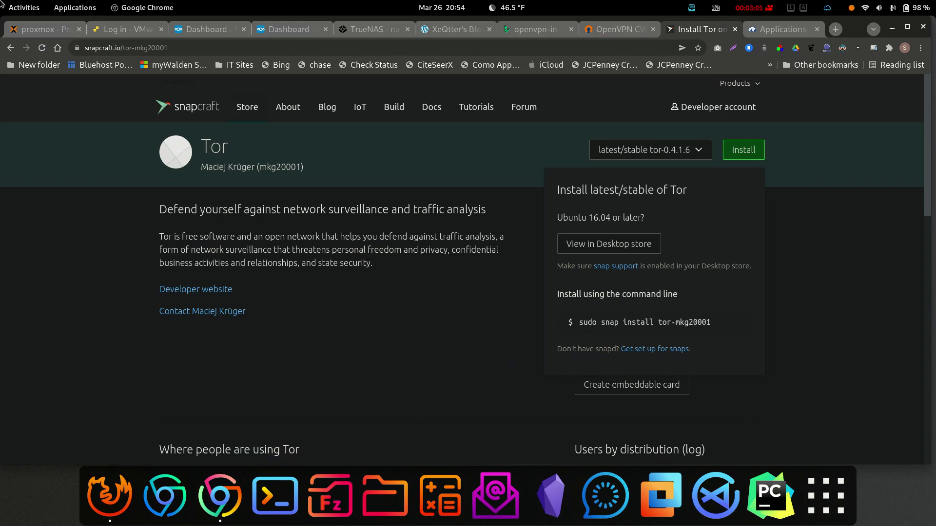
key("ctrl+Tab")
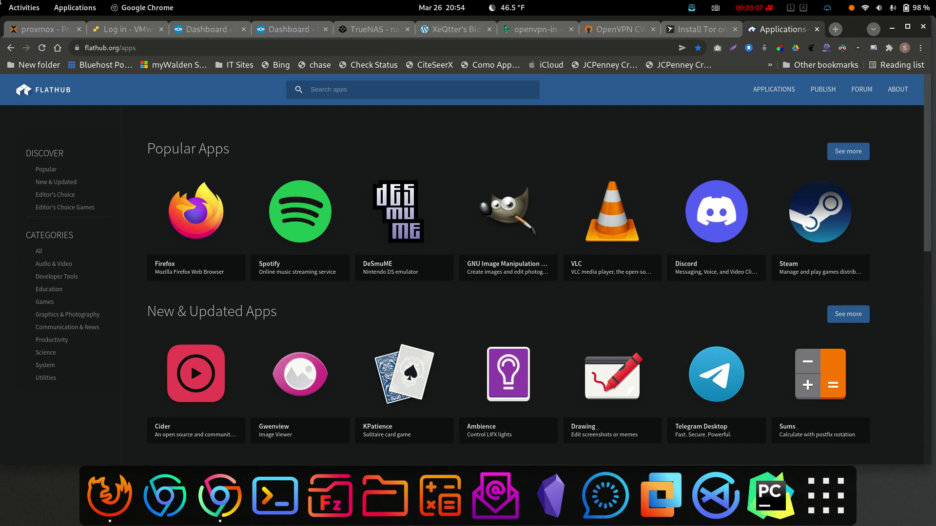
- Search Flathub for tor and open Tor Browser Launcher, cancelling its file download
type("tor")
key("Return")
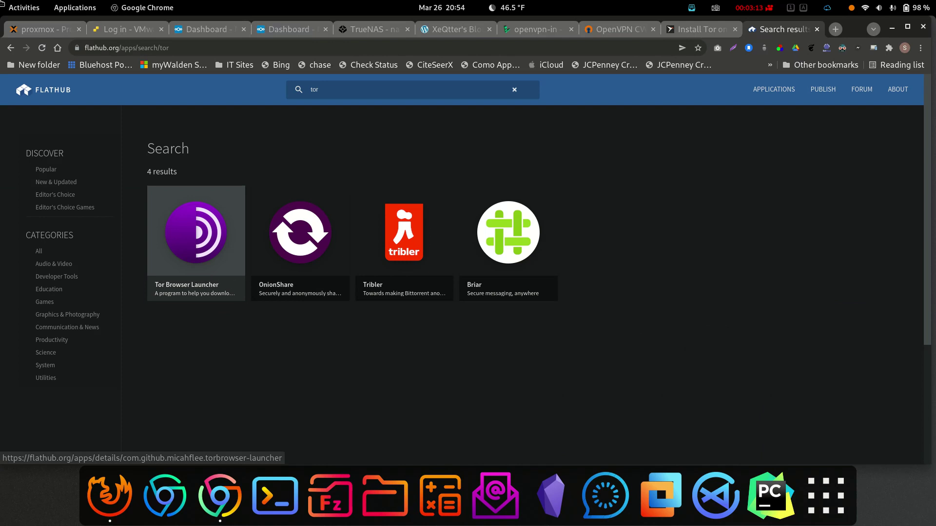
left_click(196, 239)
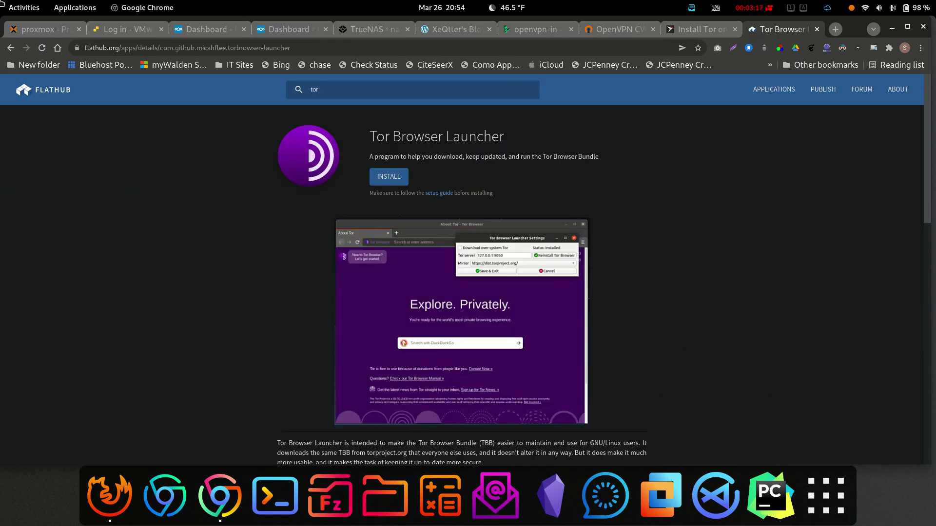
left_click(389, 177)
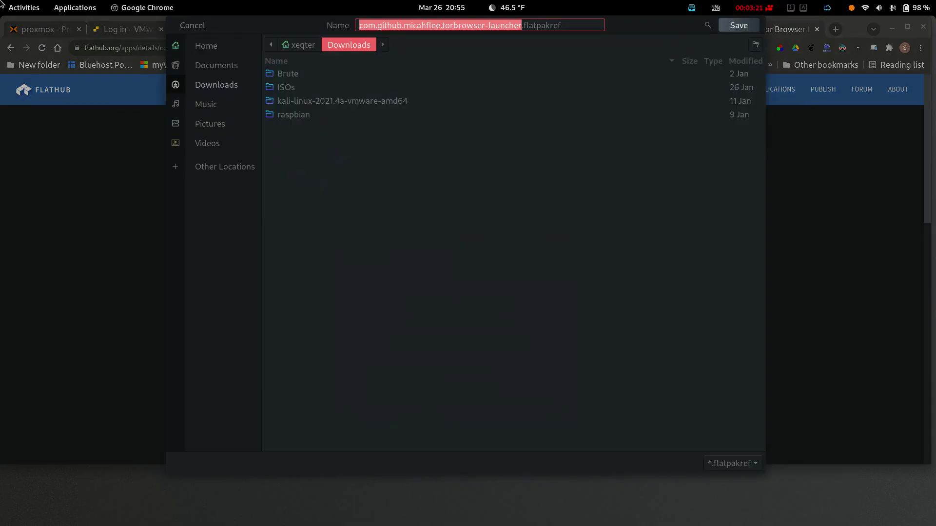
key("Return")
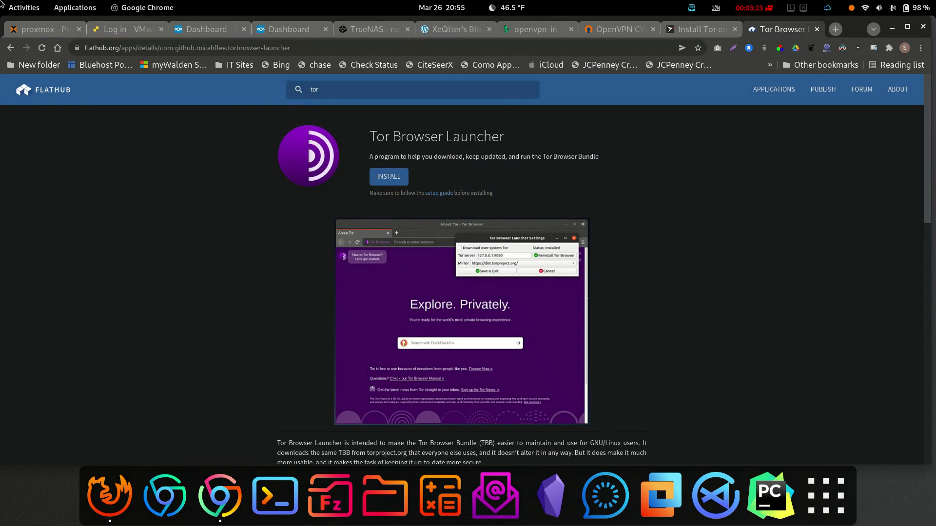
- Copy Tor Browser Launcher's flatpak install command and open a terminal
key("Page_Down")
key("Page_Down")
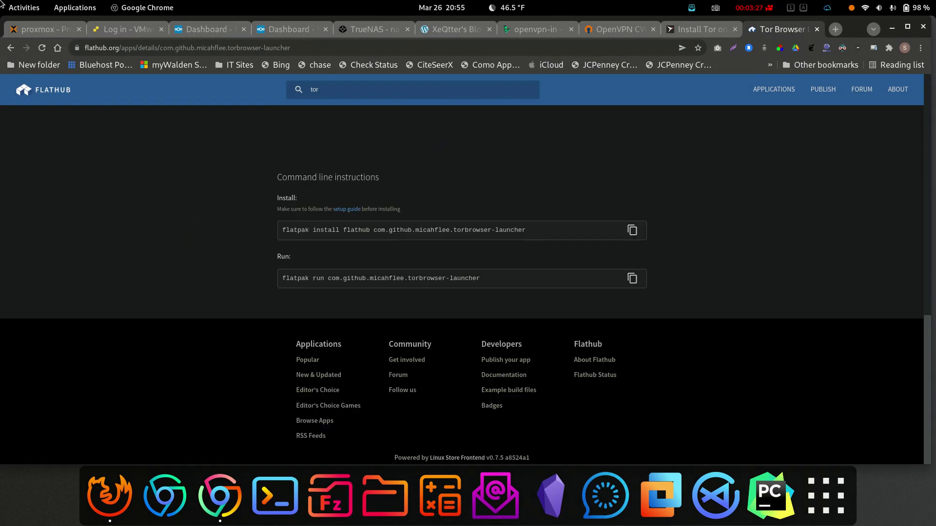
left_click(631, 230)
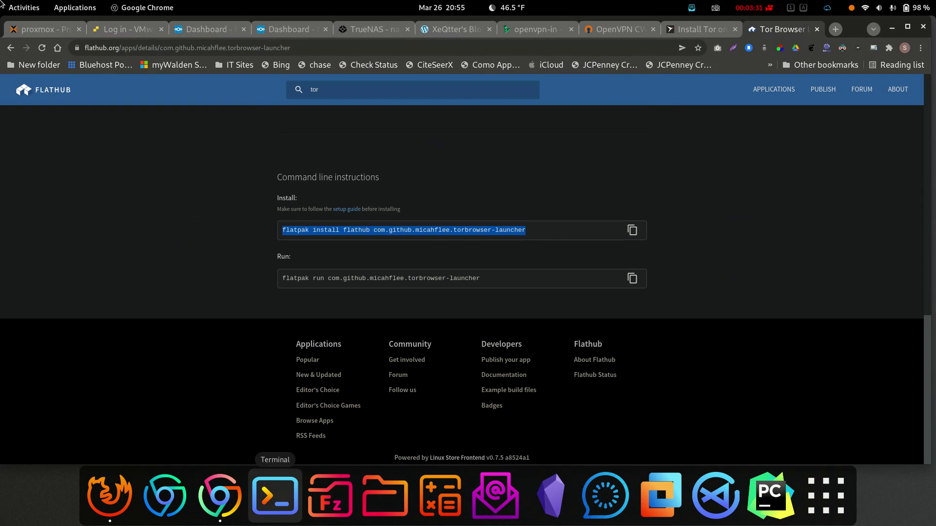
left_click(275, 496)
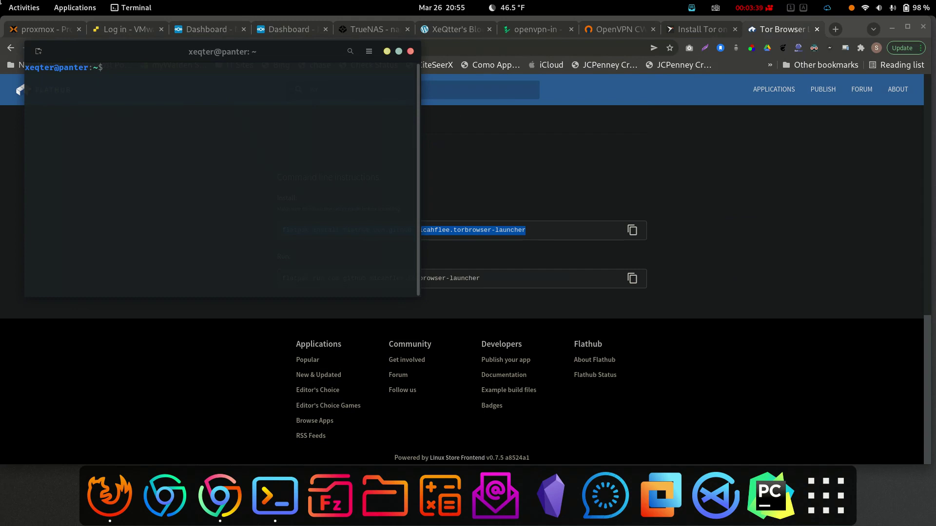
- Enlarge the terminal text and run sudo apt-get update
key("ctrl+plus")
key("ctrl+plus")
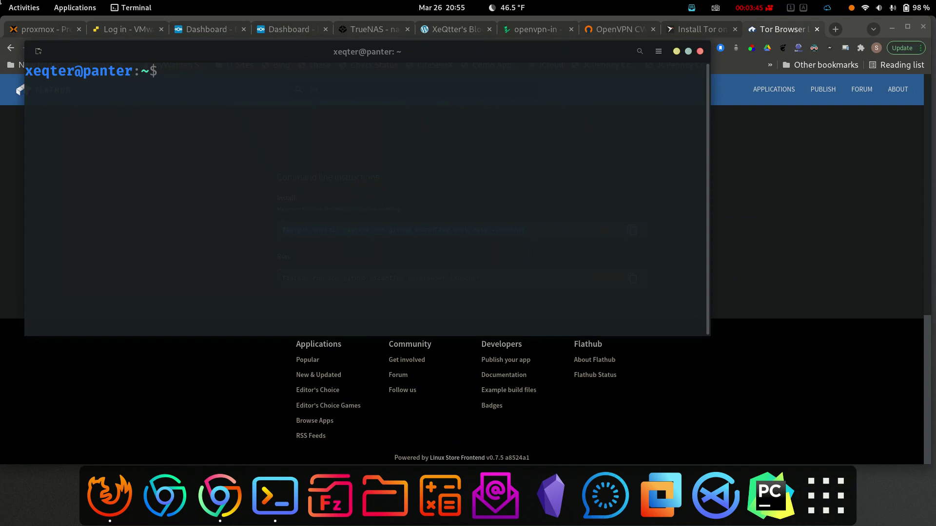
key("shift+F10")
key("Escape")
key("ctrl+shift+v")
key("Left")
key("Left")
key("Left")
key("Left")
key("Left")
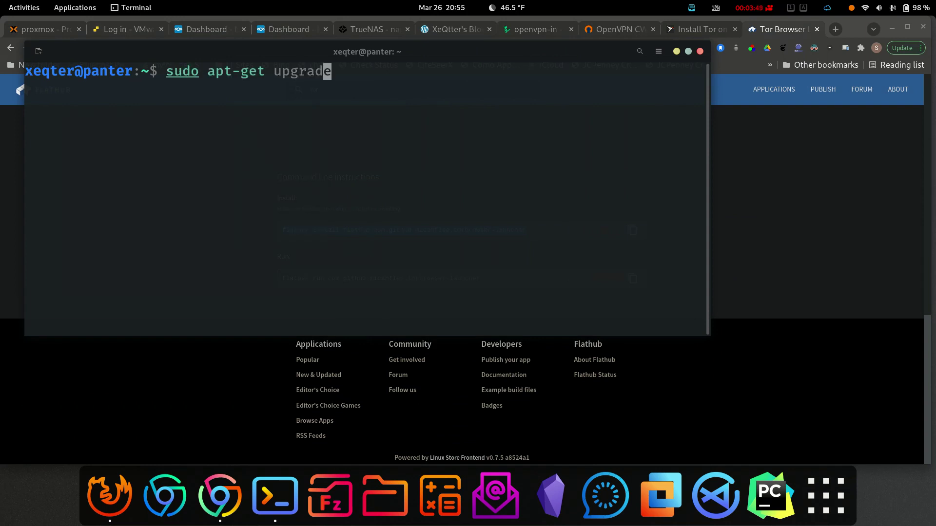
key("Delete")
key("Delete")
key("Delete")
key("Delete")
key("Delete")
type("date")
key("Return")
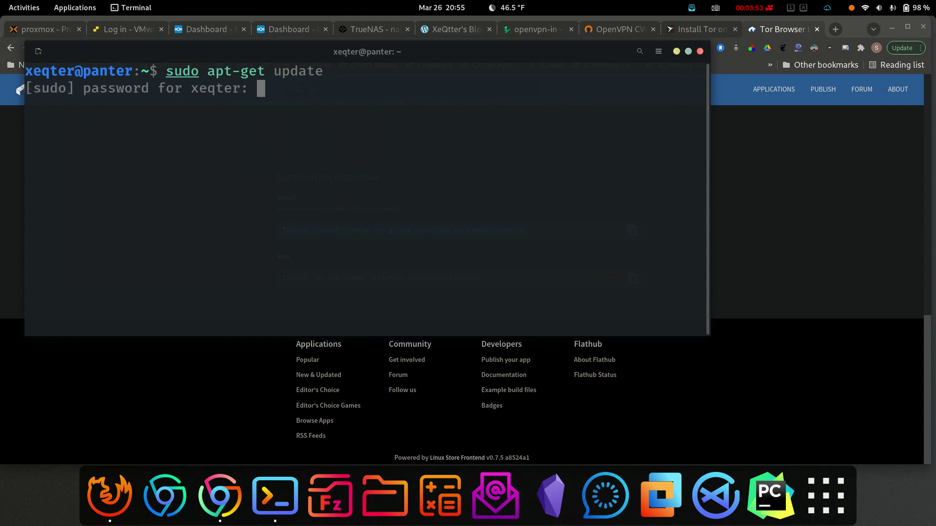
key("Return")
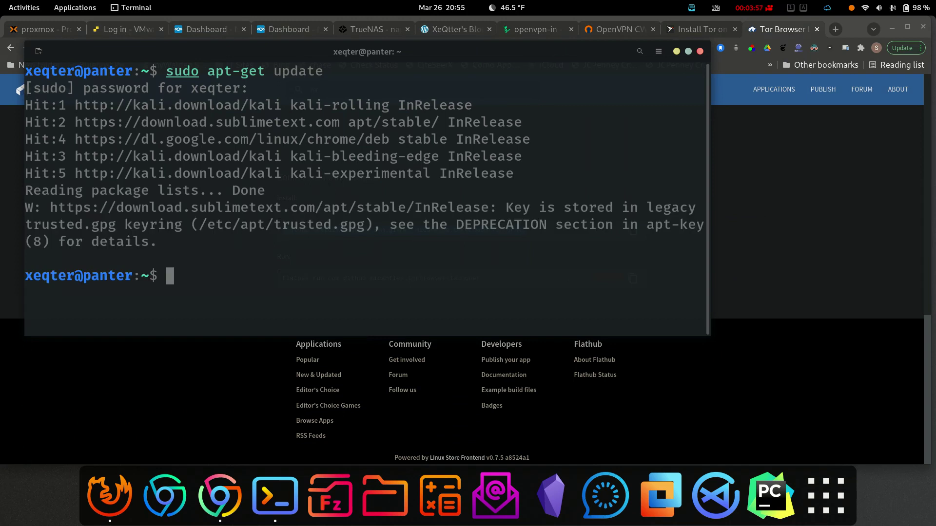
- Edit the recalled command into sudo apt-get upgrade and run it
key("Up")
key("Left")
key("Left")
key("Left")
key("Left")
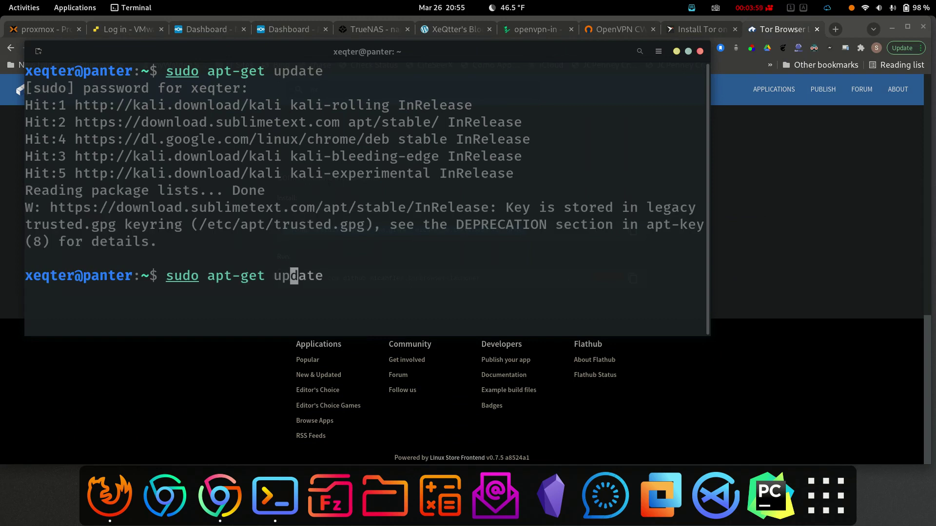
type("g")
key("Delete")
type("ra")
key("Return")
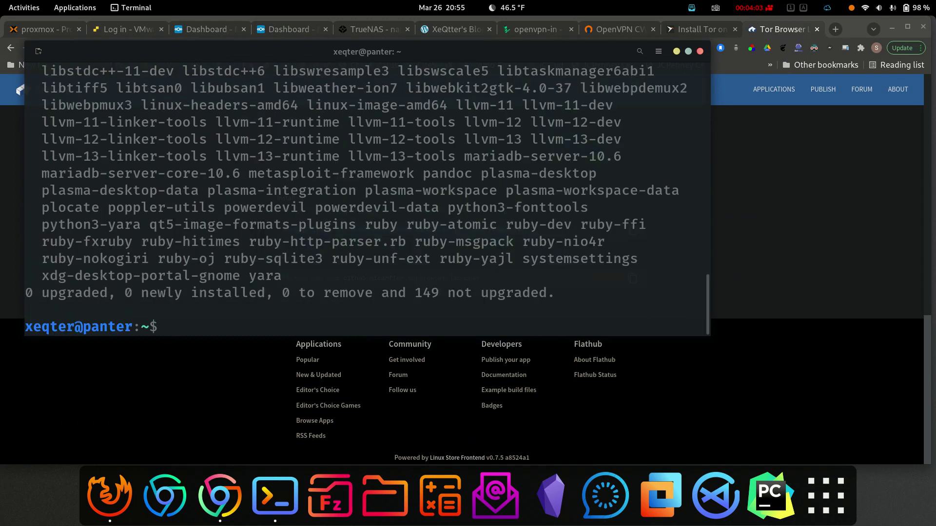
- Clear the terminal, paste and run the flatpak install command, and return to Chrome
key("ctrl+l")
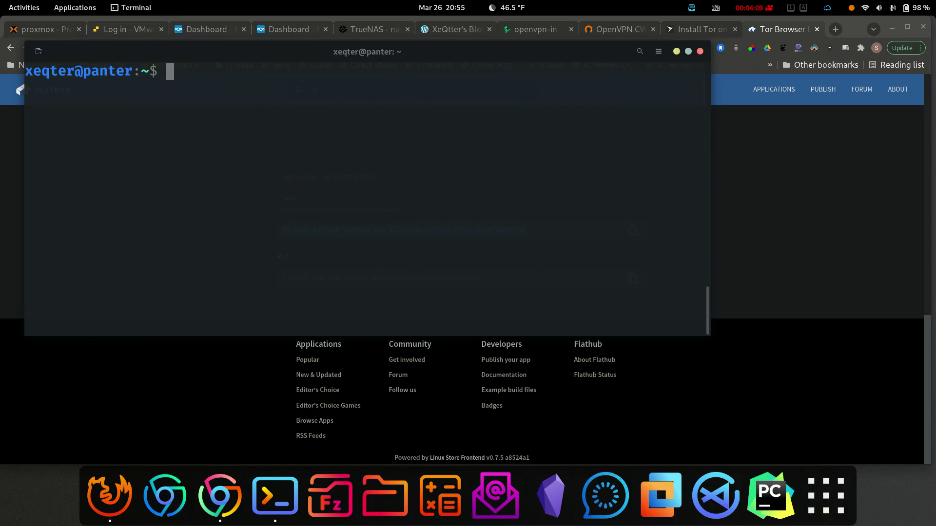
right_click(230, 116)
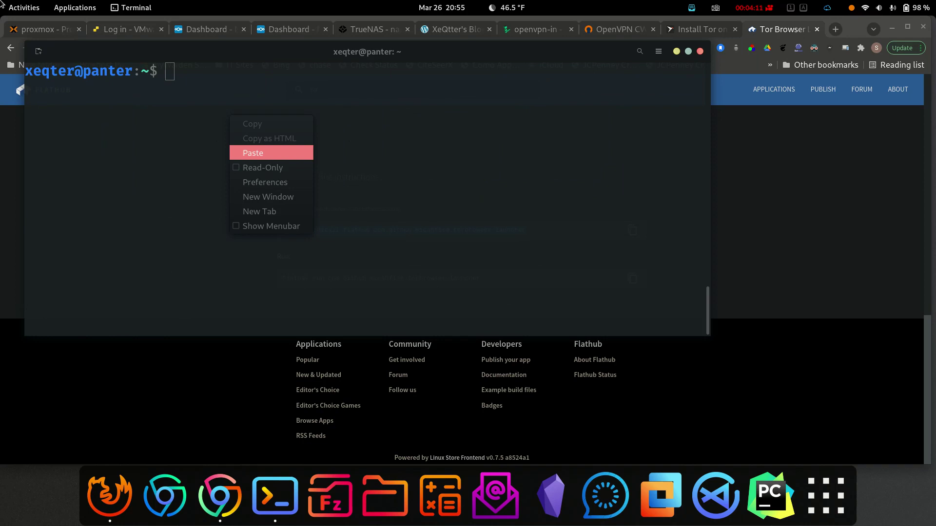
left_click(253, 152)
key("Return")
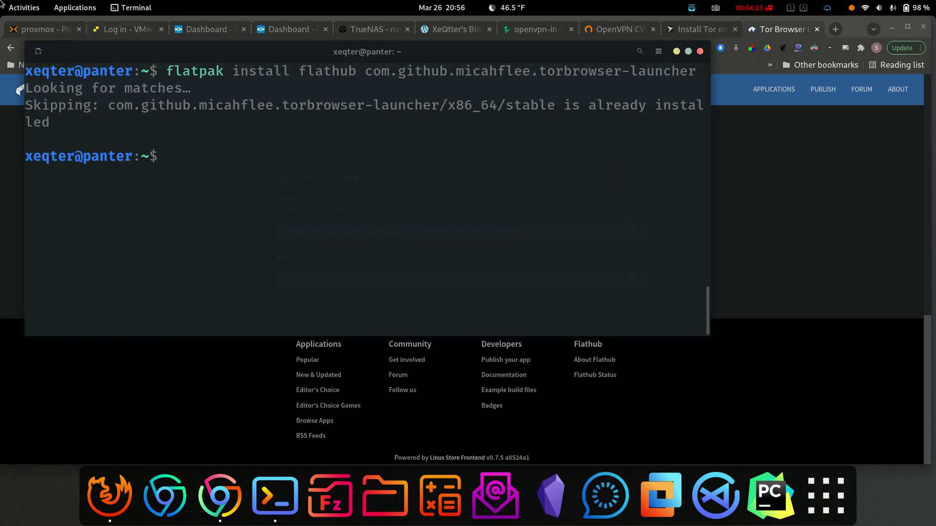
key("alt+Tab")
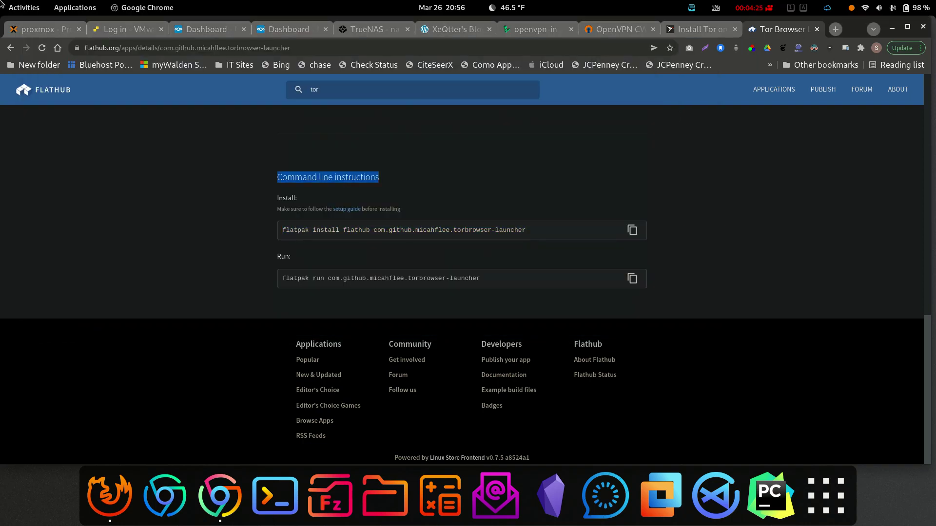
- Hide Chrome and launch Tor Browser by searching 'tor' in Activities
key("ctrl+a")
key("Home")
key("super+h")
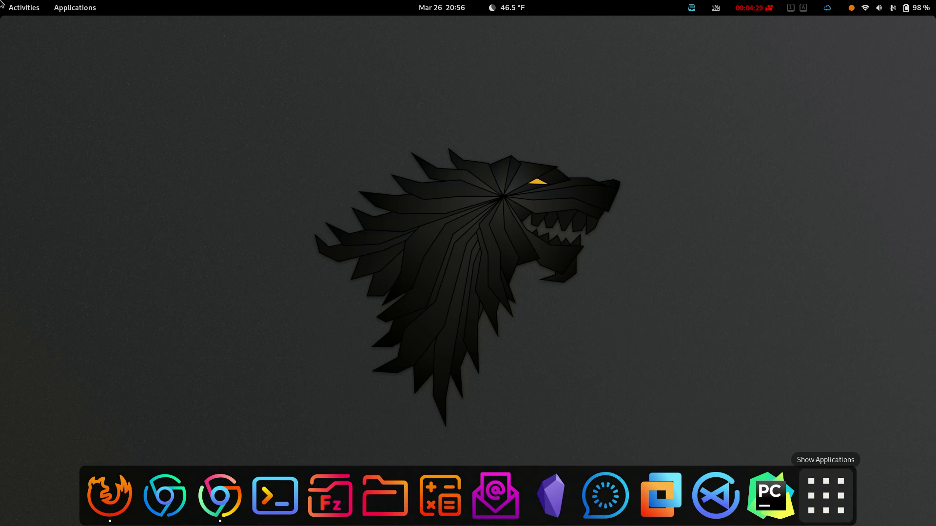
key("super+a")
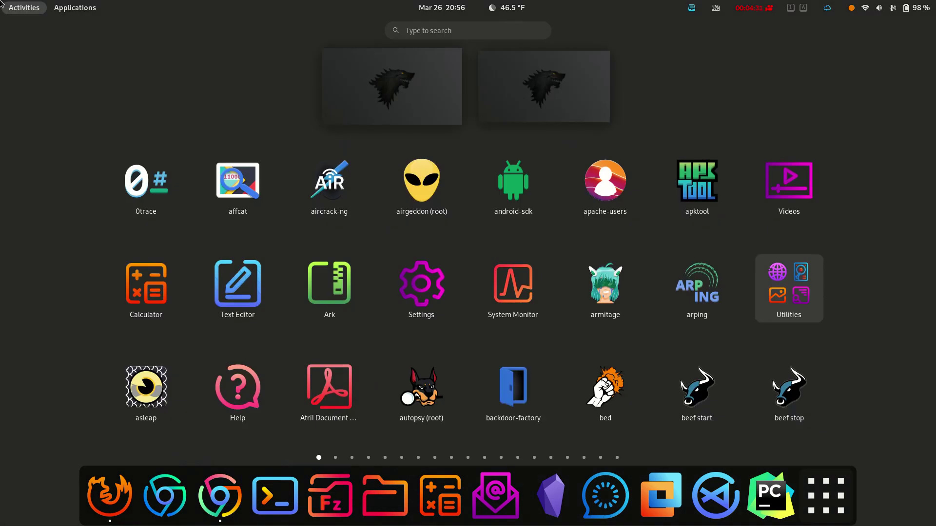
type("tor")
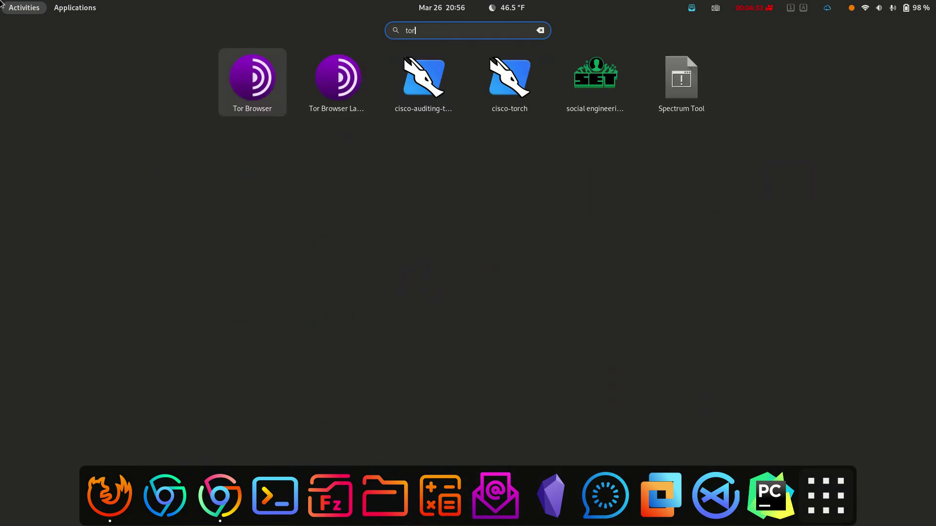
key("Return")
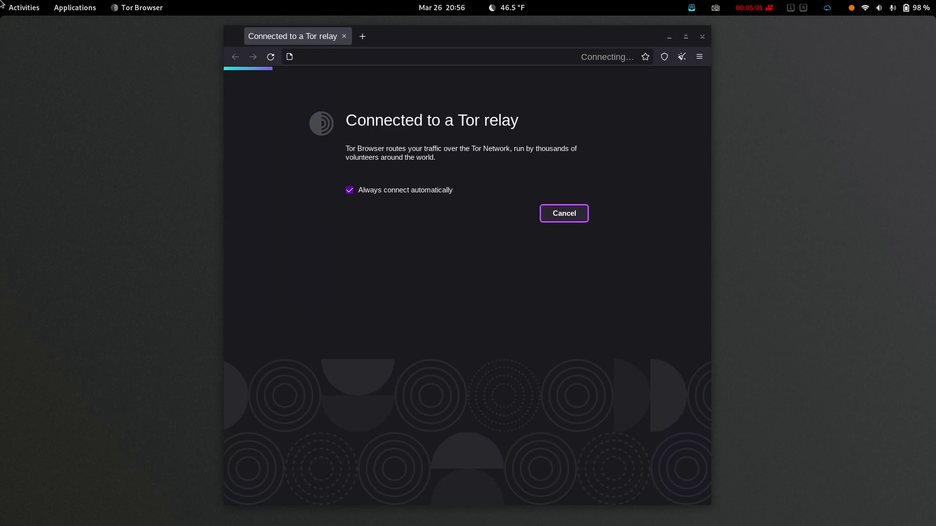
- Uncheck 'Always connect automatically', browse the Privacy & Security and Tor settings, then open a blank tab
key("shift+Tab")
key("space")
left_click(699, 57)
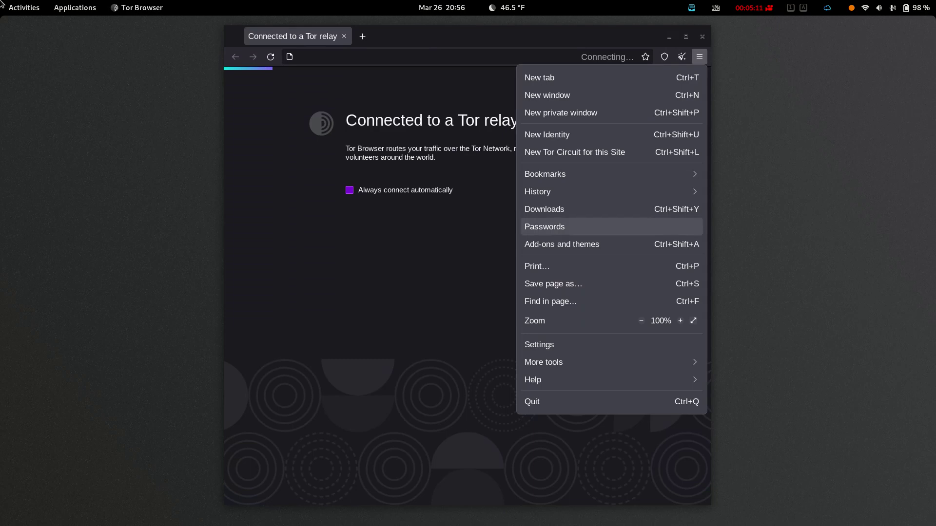
left_click(539, 345)
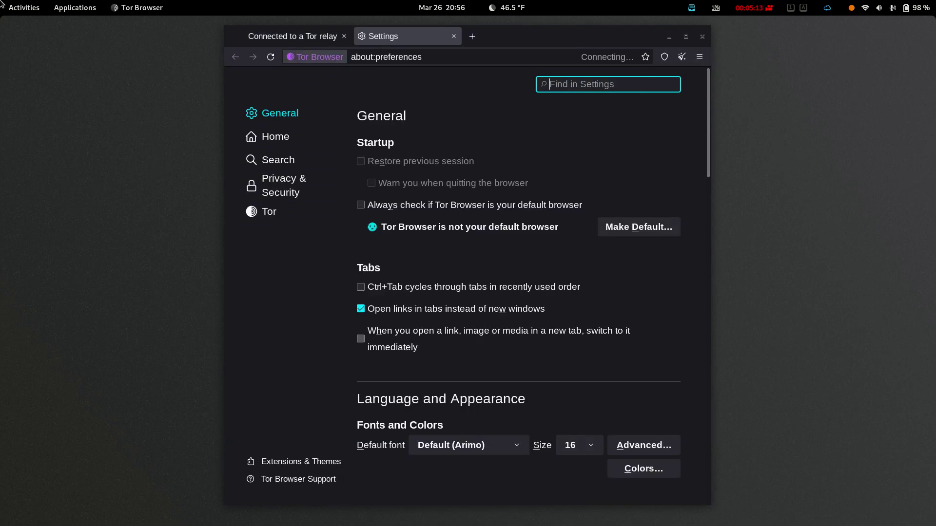
left_click(291, 185)
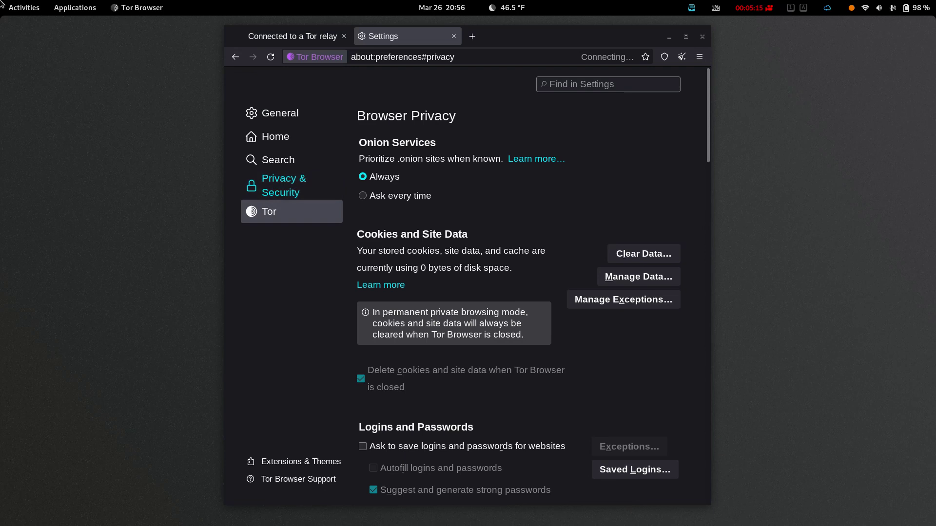
left_click(291, 211)
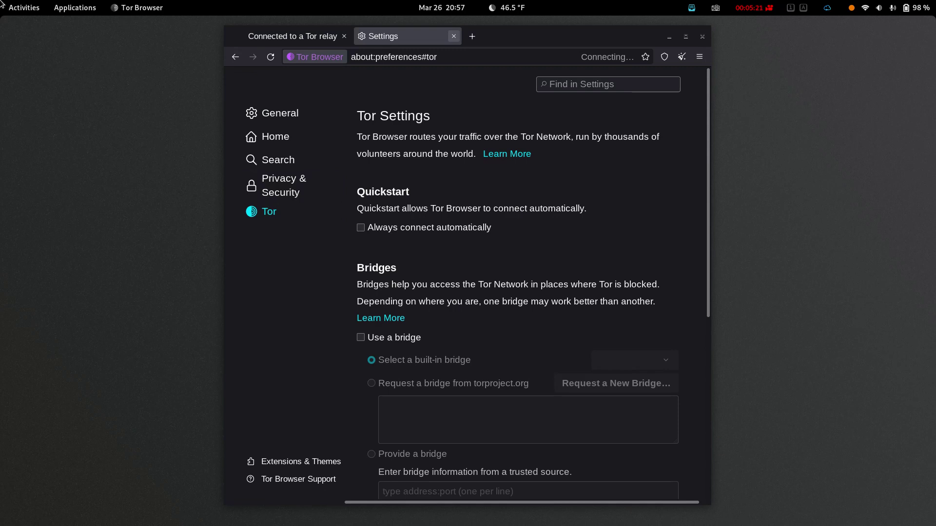
key("ctrl+w")
key("ctrl+t")
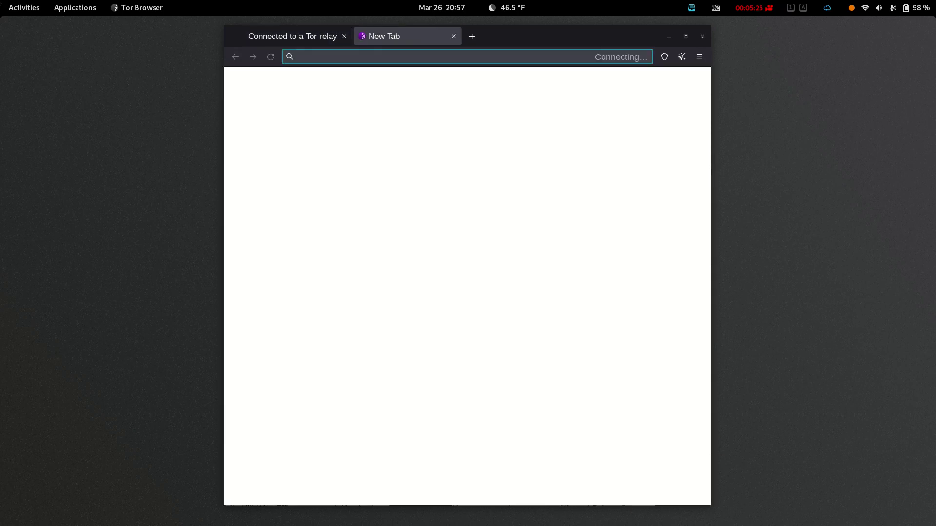
- Load google.com in the new tab, then close that tab
type("google.")
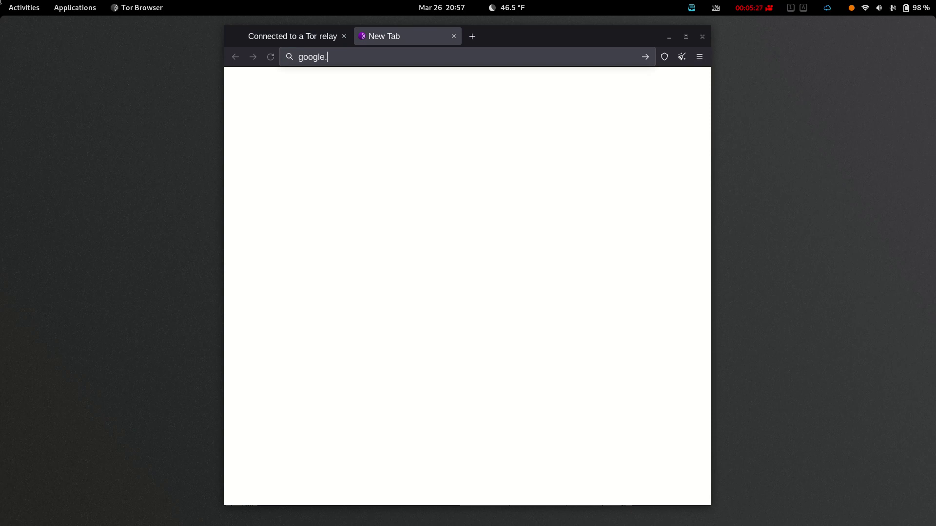
type("com")
key("Return")
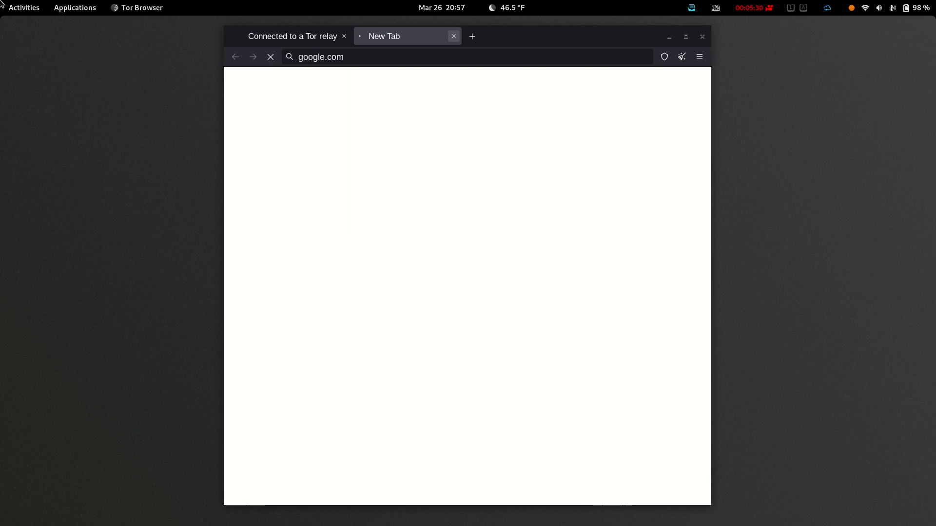
key("ctrl+w")
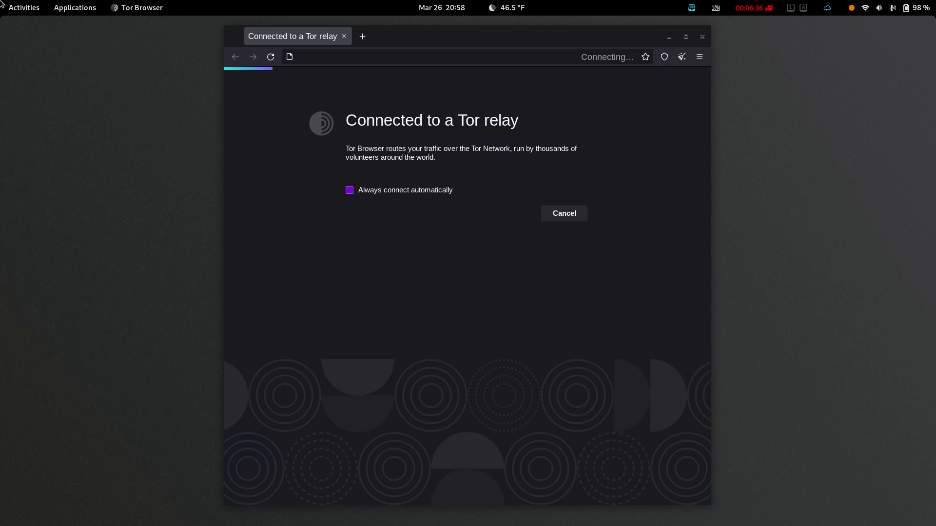
- Quit Tor Browser with its window close button
left_click(702, 36)
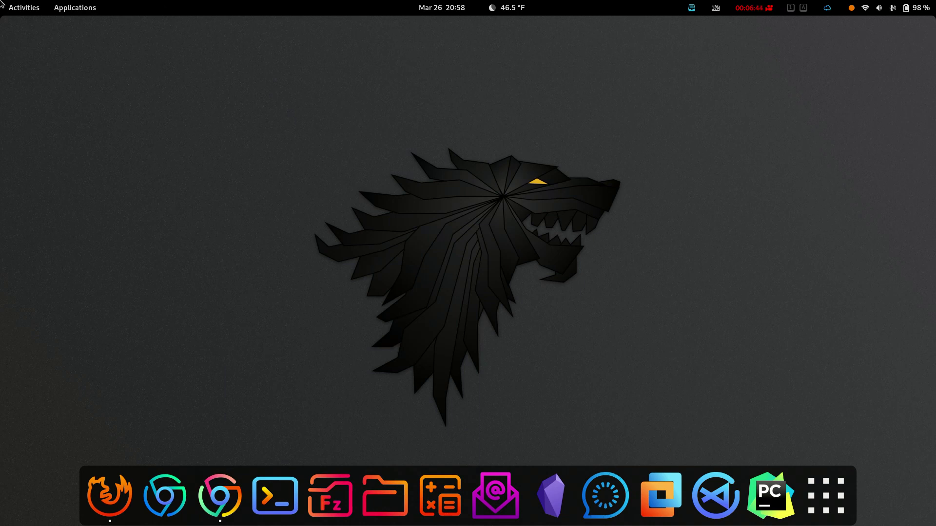
- Switch the JAP-VPN connection on from the system menu's VPN list
key("super+s")
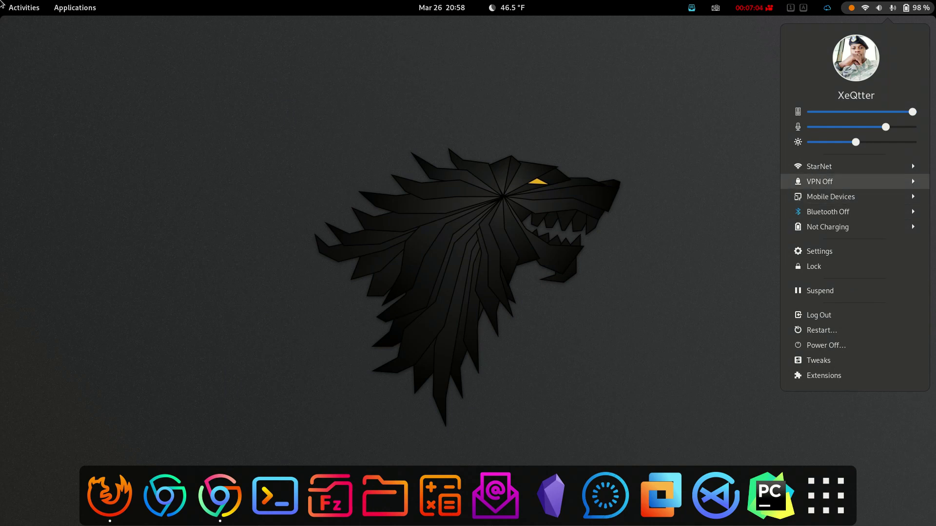
left_click(819, 182)
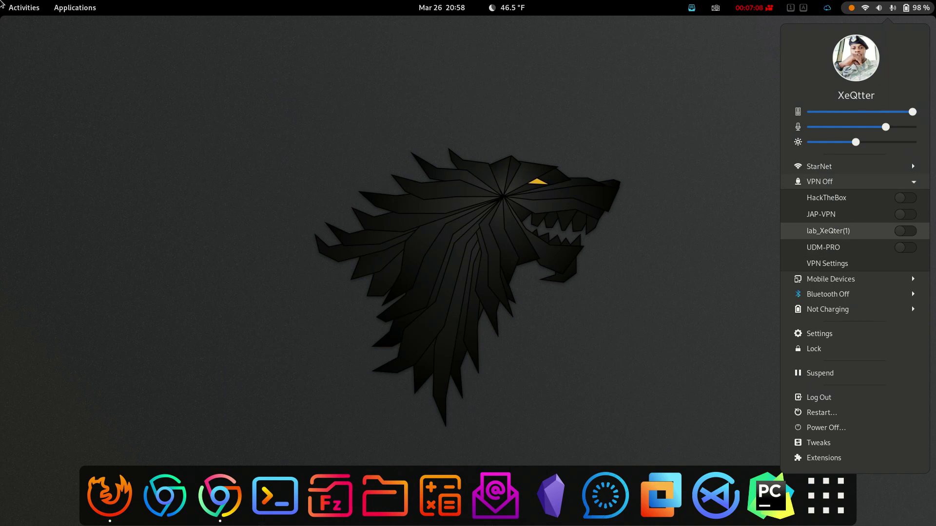
left_click(828, 214)
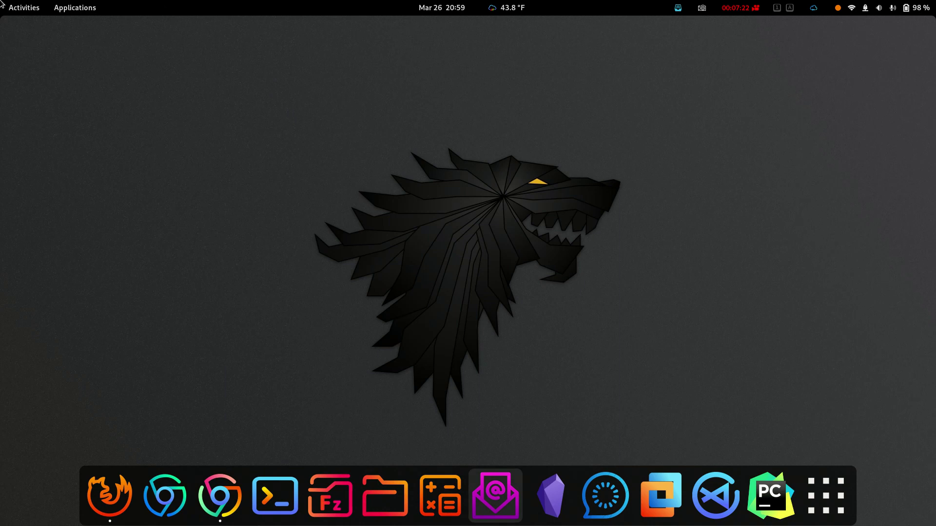
- Relaunch Tor Browser from an Activities search for 'tor' and connect to the Tor network
mouse_move(2, 3)
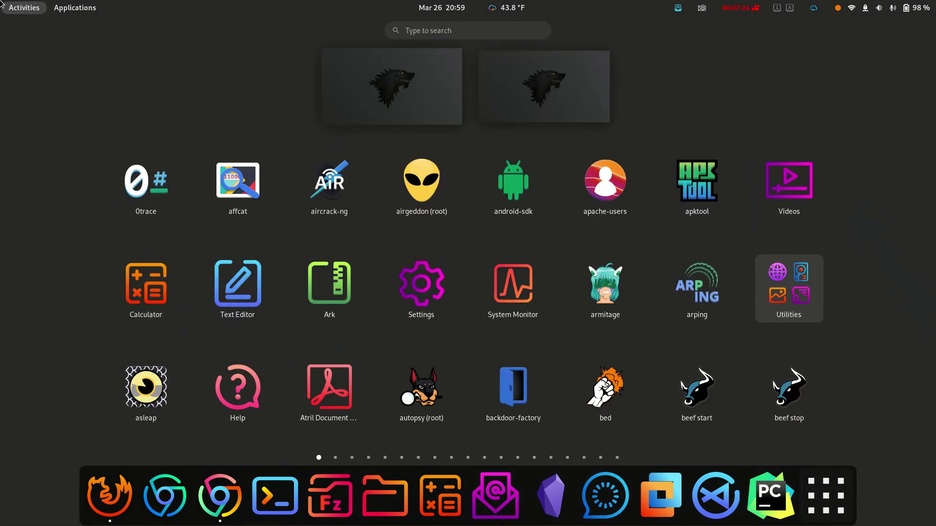
type("tor")
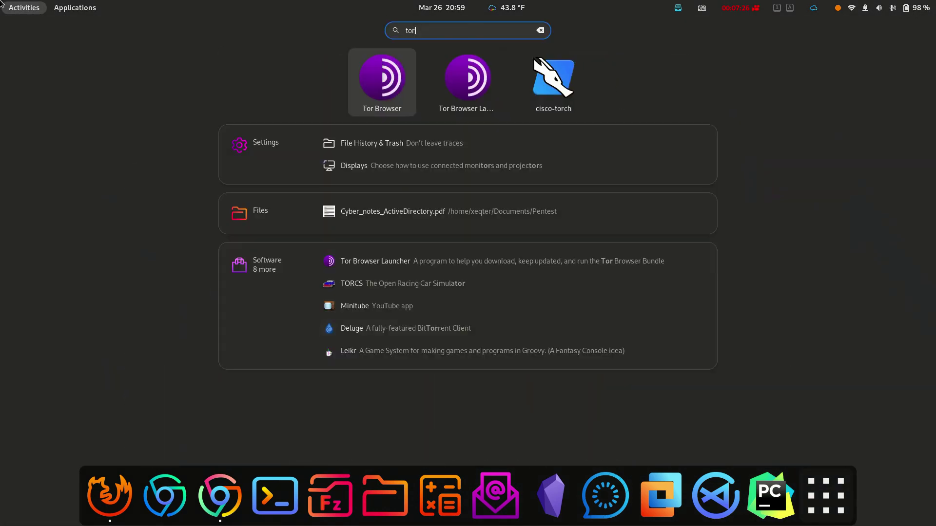
key("Return")
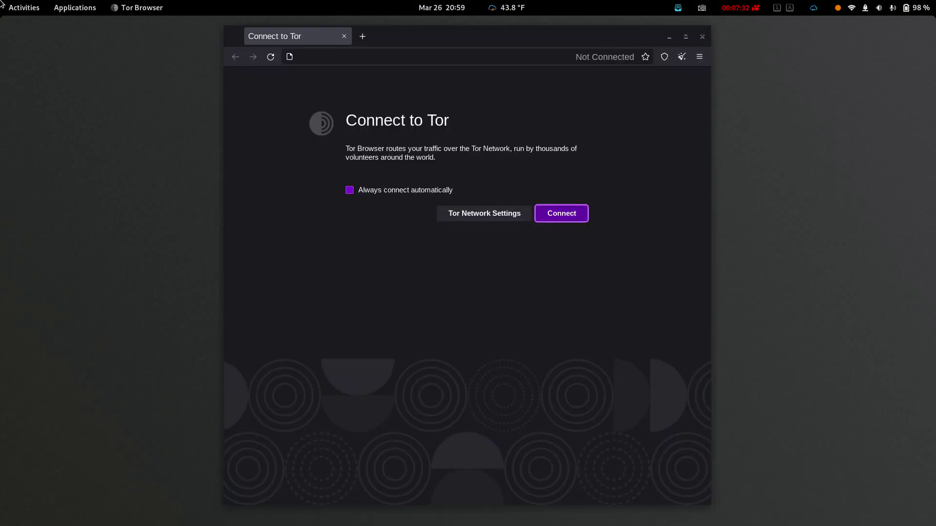
key("Return")
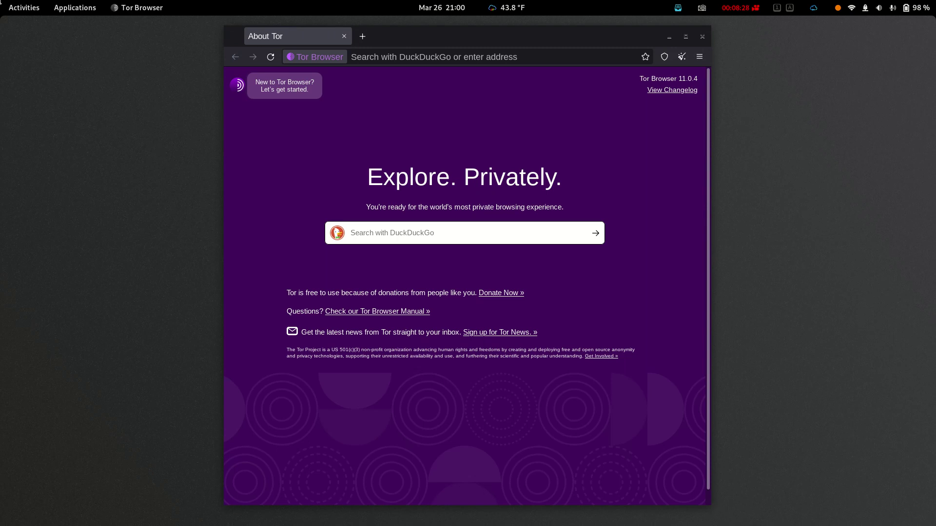
- In a new tab, search DuckDuckGo for '10 best .onion sites dark sites'
key("ctrl+t")
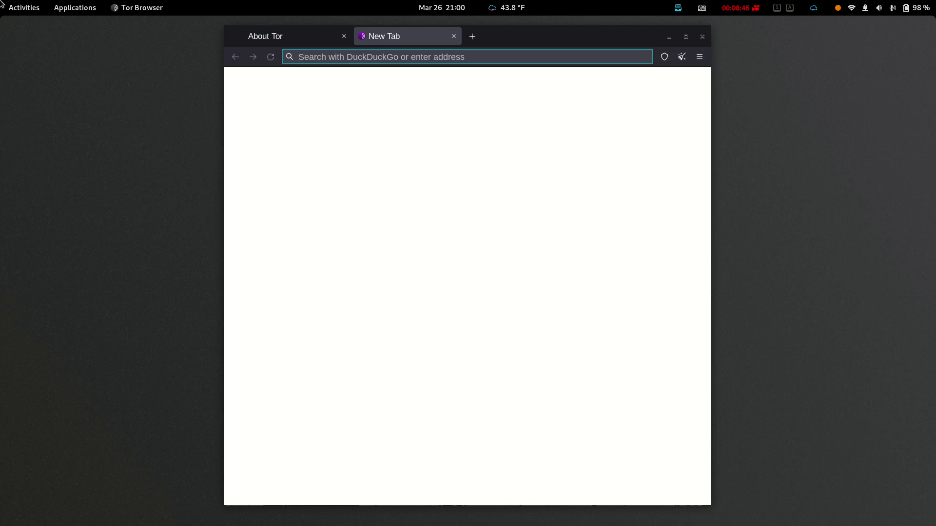
type("10")
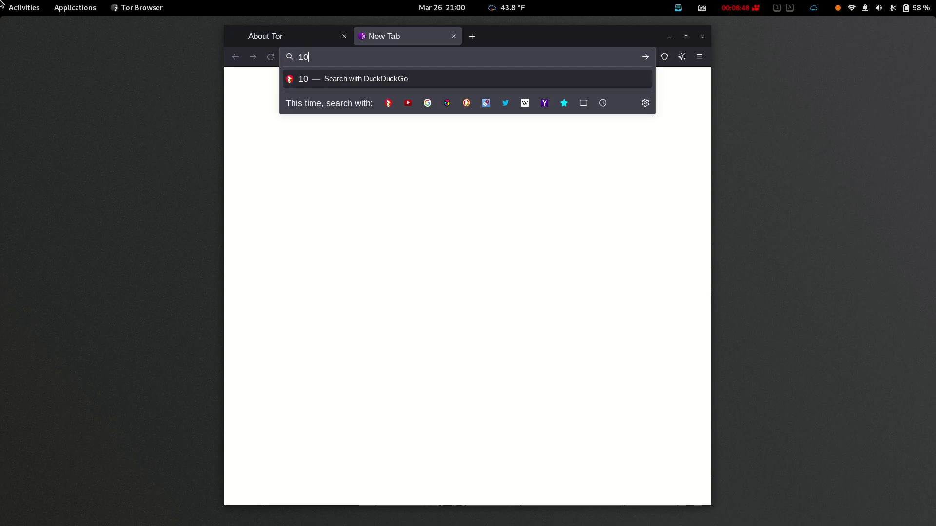
type(" best")
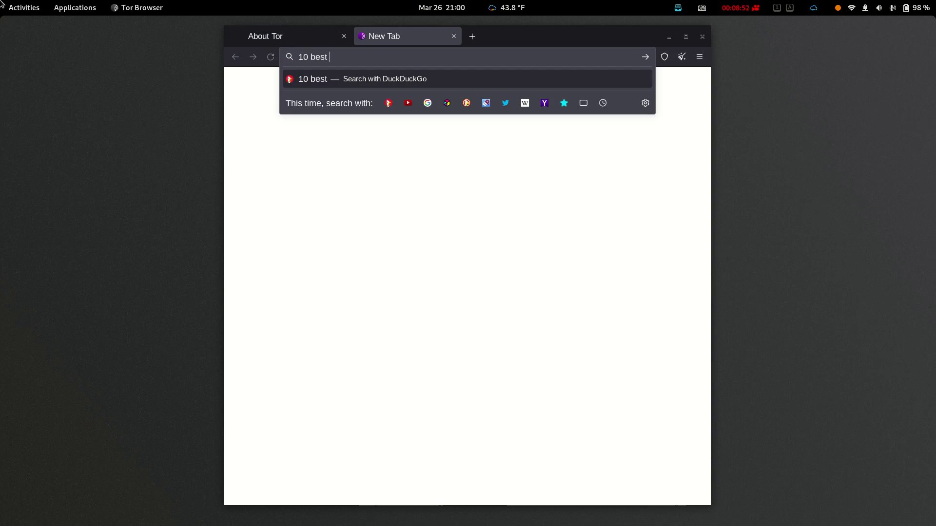
type(" .onio")
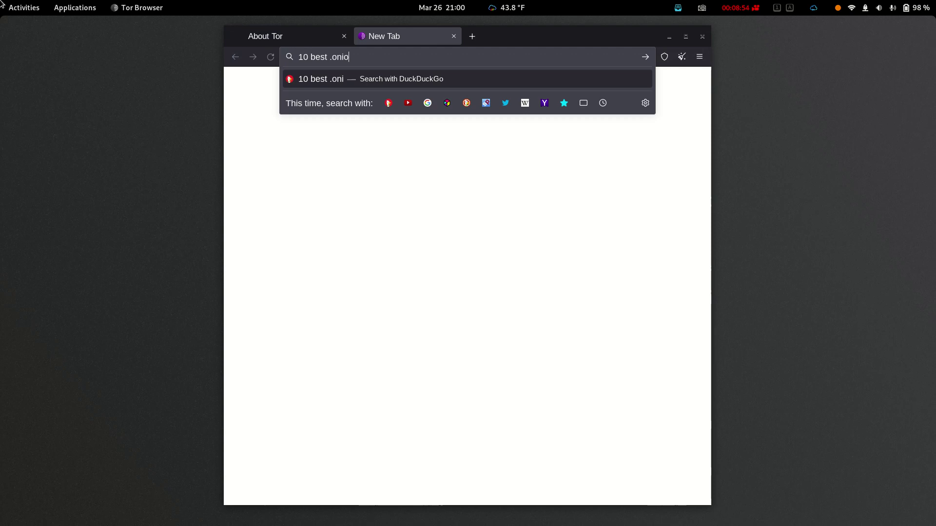
type("n")
type(" s")
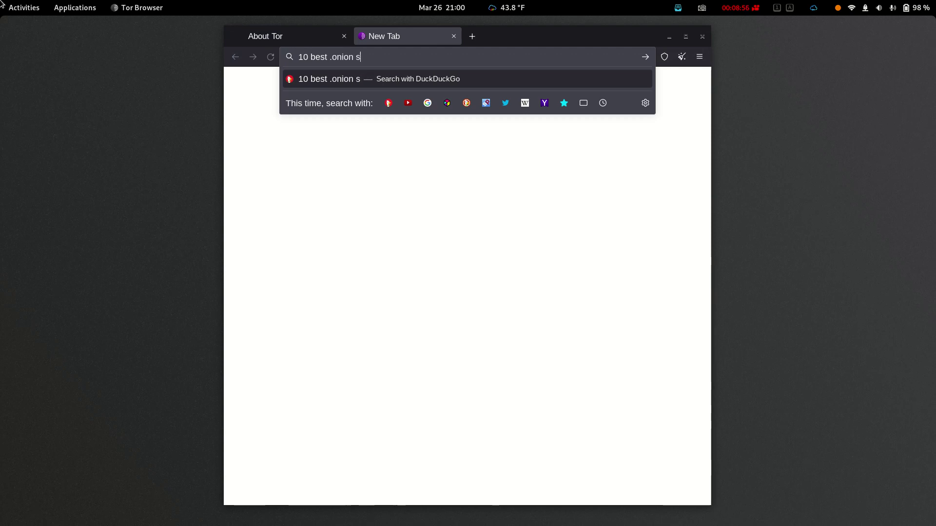
type("ites dark")
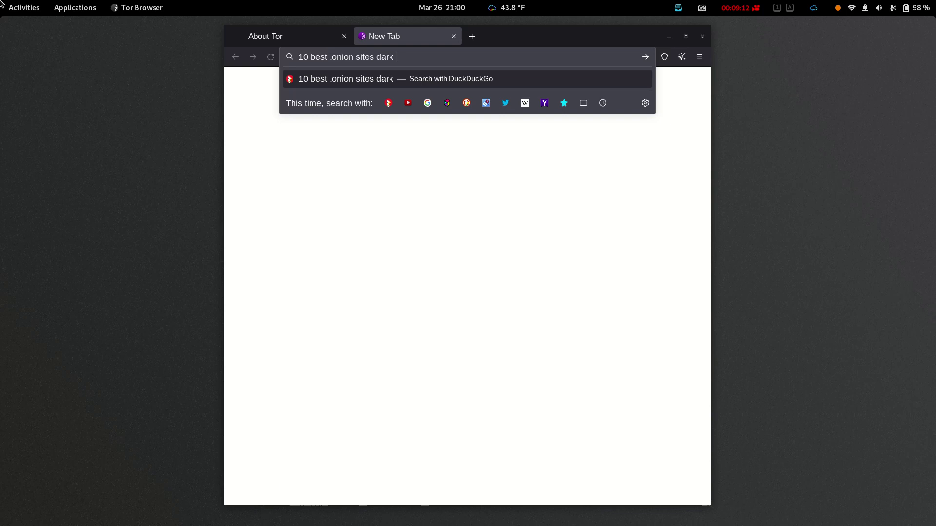
type("sites")
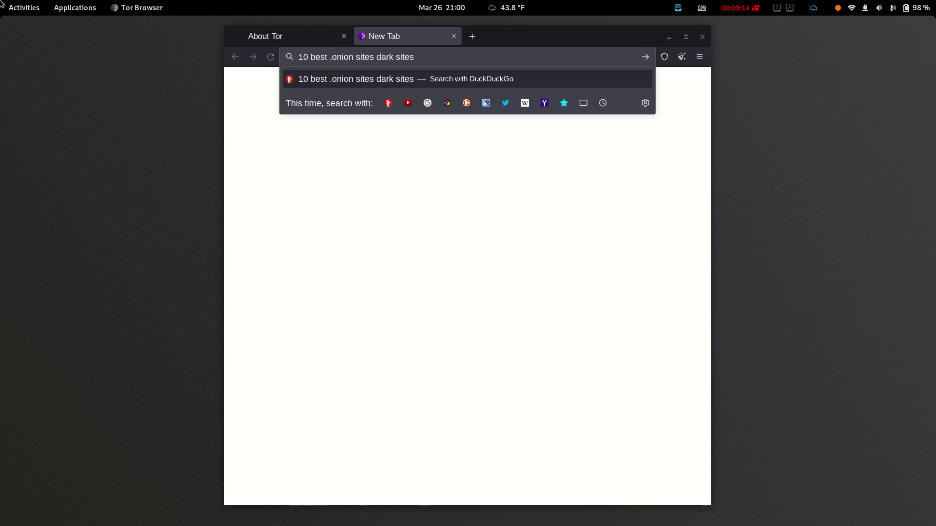
key("Return")
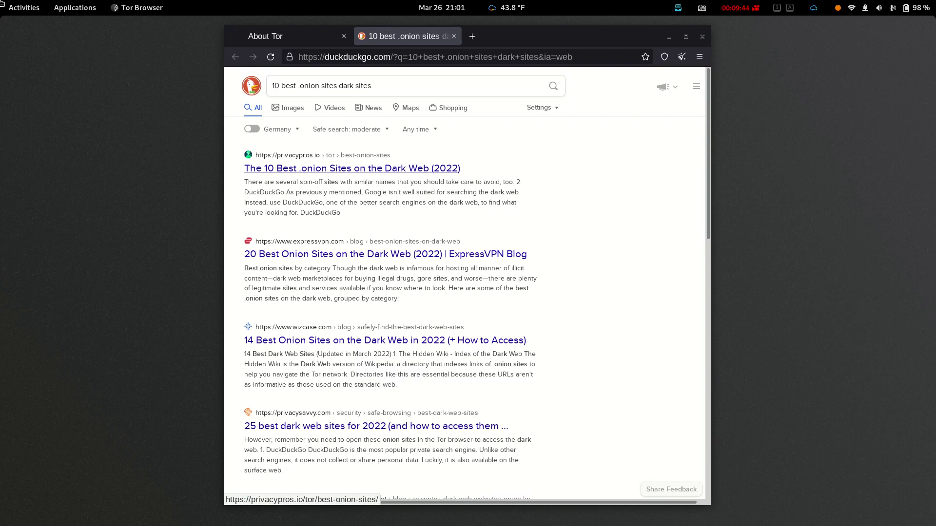
- Open the first result, PrivacyPros' 'The 10 Best .onion Sites on the Dark Web (2022)'
key("Return")
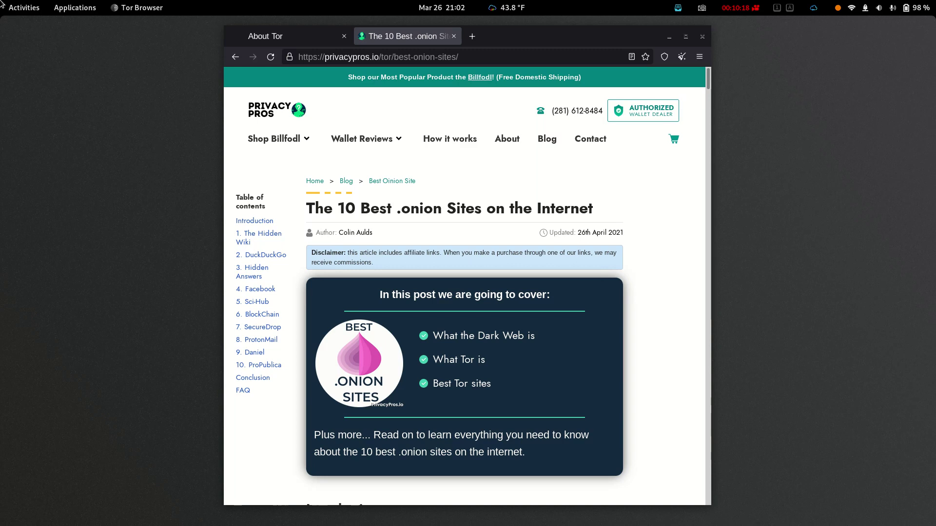
- Read past the introduction, Info box and Warning box down to '1. The Hidden Wiki'
key("Down")
key("Down")
key("Down")
key("Down")
key("Down")
key("Down")
key("Down")
key("Down")
key("Down")
key("Down")
key("Down")
key("Down")
key("Down")
key("Down")
key("Down")
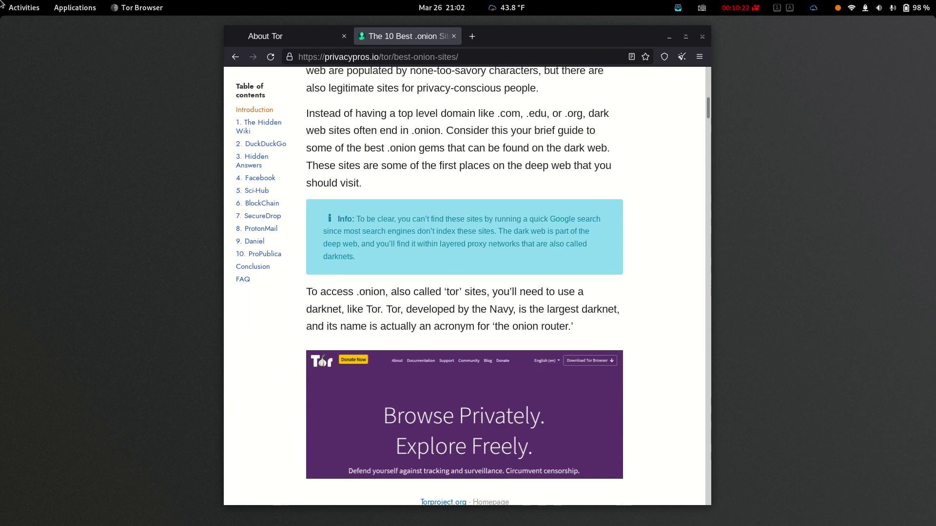
key("Down")
key("Down")
key("Down")
key("Down")
key("Down")
key("Down")
key("Down")
key("Down")
key("Down")
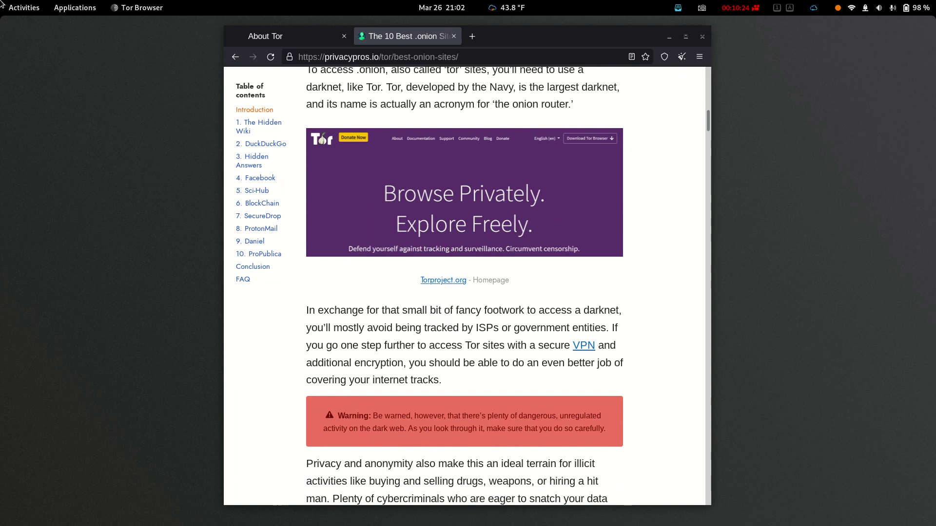
key("Up")
key("Up")
key("Up")
key("Up")
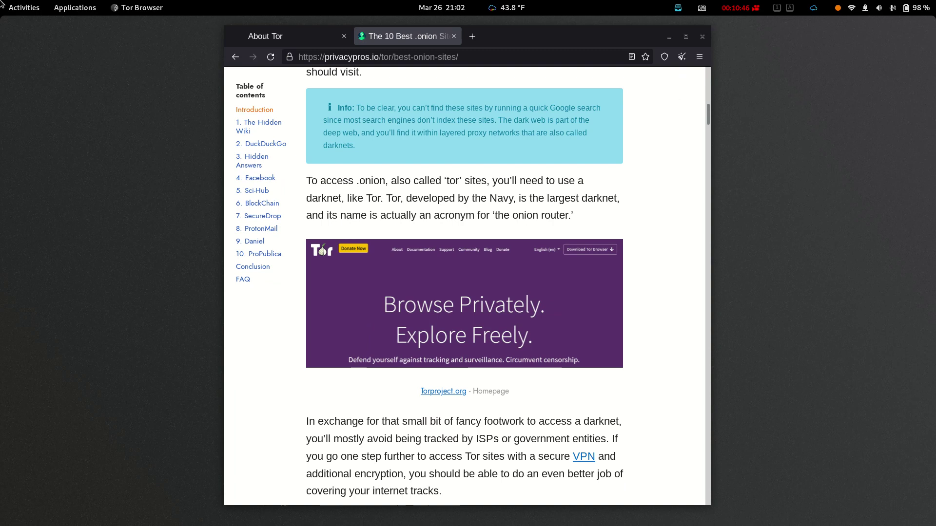
key("Down")
key("Down")
key("Down")
key("Down")
key("Down")
key("Down")
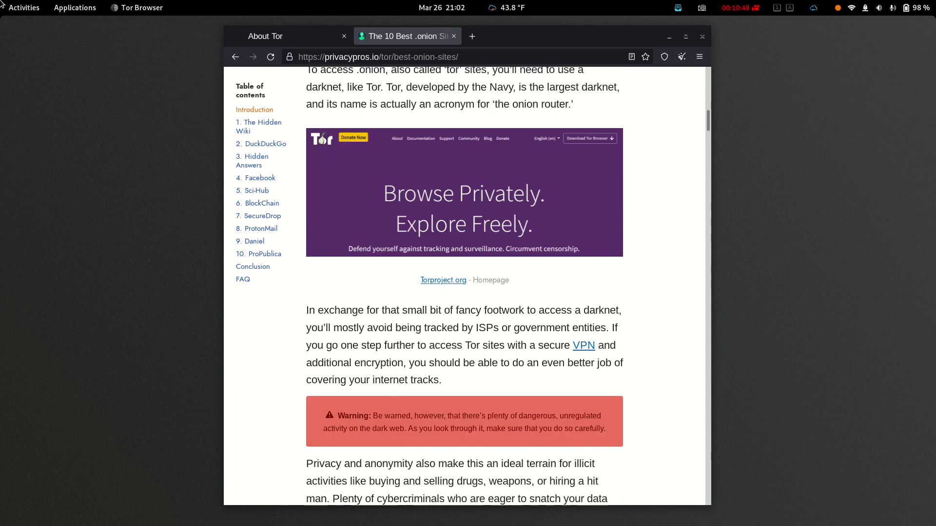
key("Up")
key("Up")
key("Down")
key("Down")
key("Down")
key("Down")
key("Down")
key("Down")
key("Down")
key("Down")
key("Down")
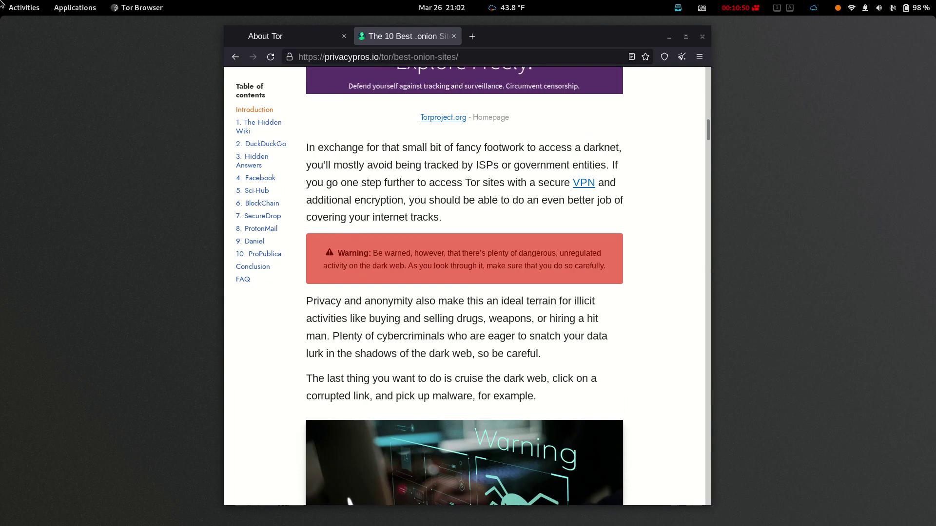
key("Down")
key("Down")
key("Down")
key("Down")
key("Down")
key("Down")
key("Down")
key("Down")
key("Down")
key("Down")
key("Down")
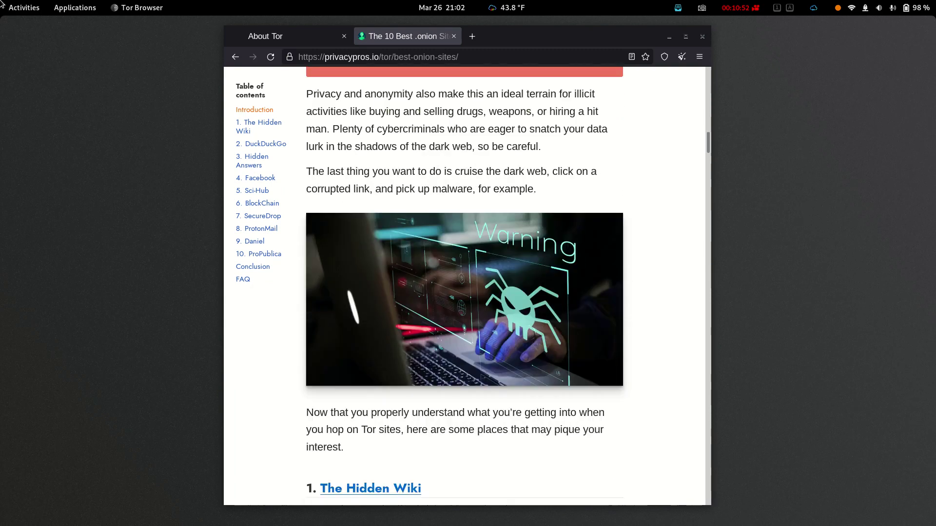
key("Down")
key("Down")
key("Down")
key("Down")
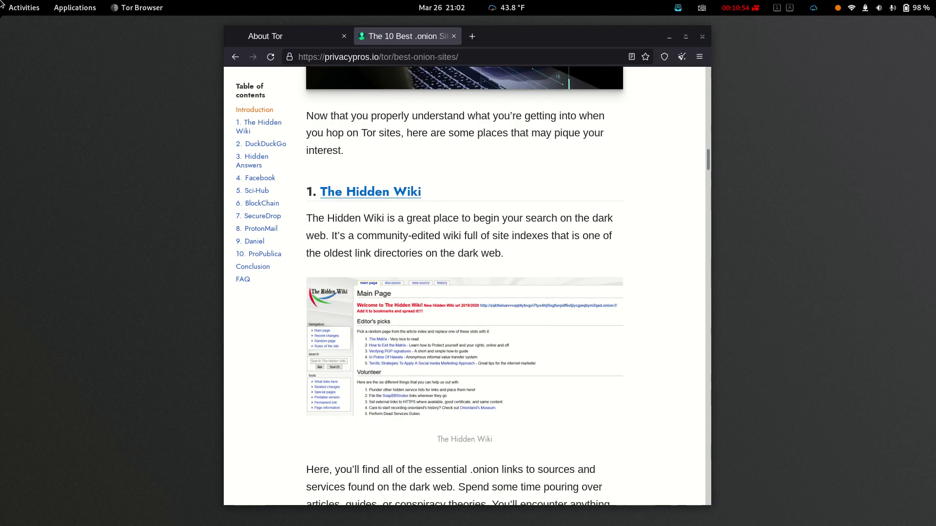
key("Down")
key("Down")
key("Down")
key("Down")
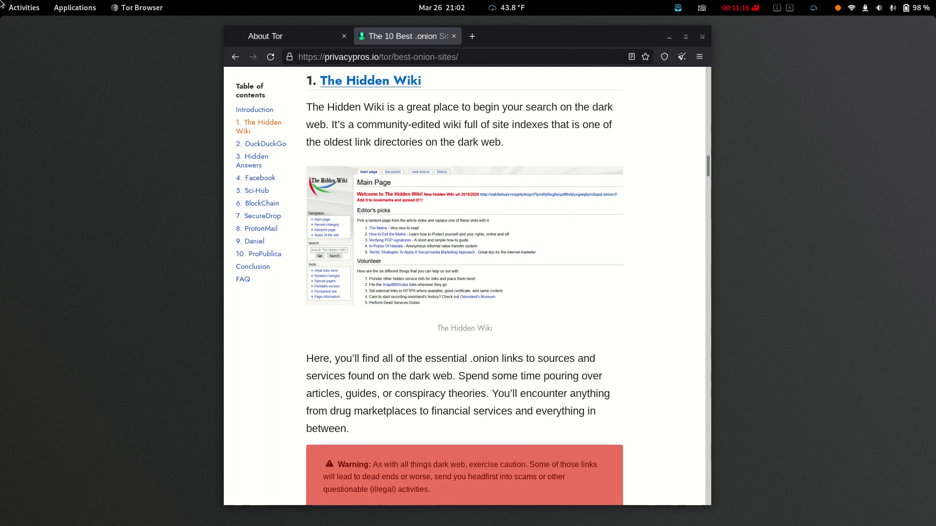
- Read down through the DuckDuckGo, Hidden Answers, Facebook, Sci-Hub and BlockChain entries
key("Page_Down")
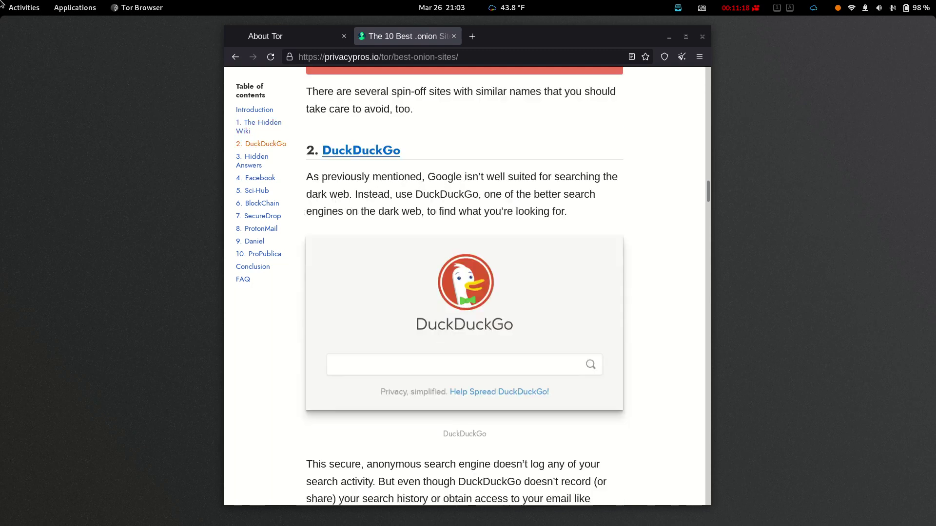
key("Down")
key("Down")
key("Down")
key("Down")
key("Down")
key("Down")
key("Down")
key("Down")
key("Down")
key("Page_Down")
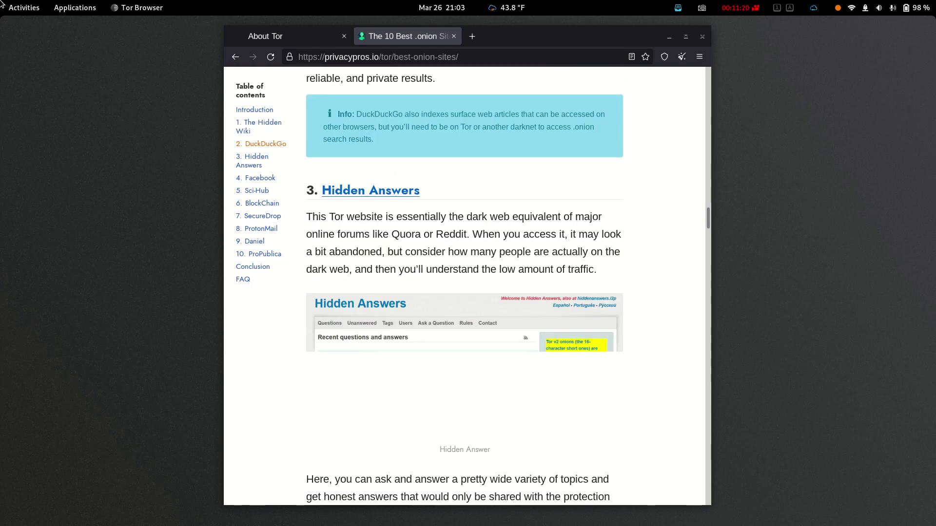
key("Down")
key("Down")
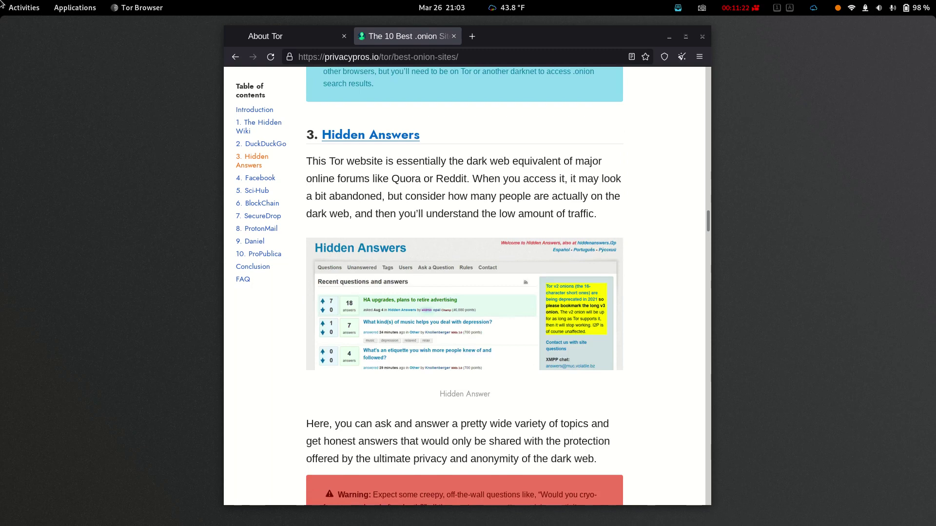
key("Down")
key("Down")
key("Down")
key("Down")
key("Down")
key("Down")
key("Down")
key("Down")
key("Down")
key("Down")
key("Down")
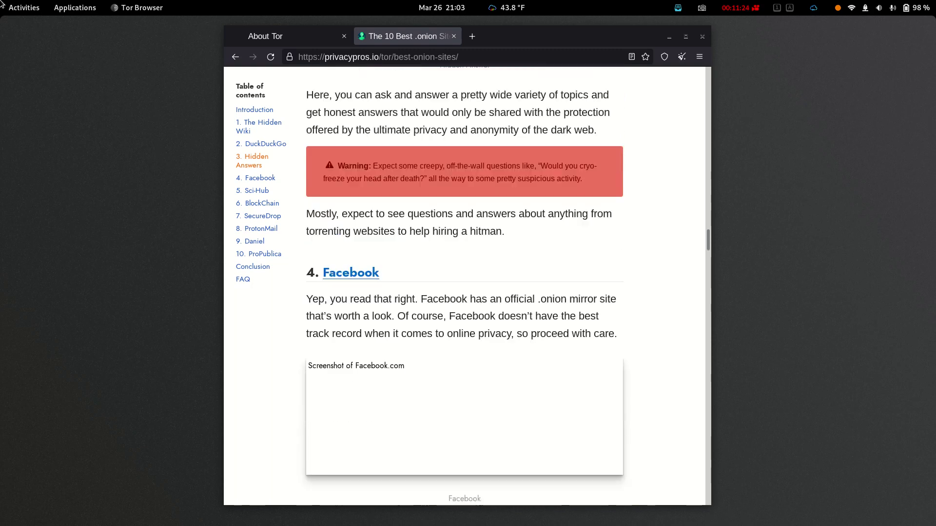
key("Down")
key("Down")
key("Down")
key("Down")
key("Down")
key("Down")
key("Down")
key("Down")
key("Down")
key("Down")
key("Down")
key("Down")
key("Down")
key("Down")
key("Down")
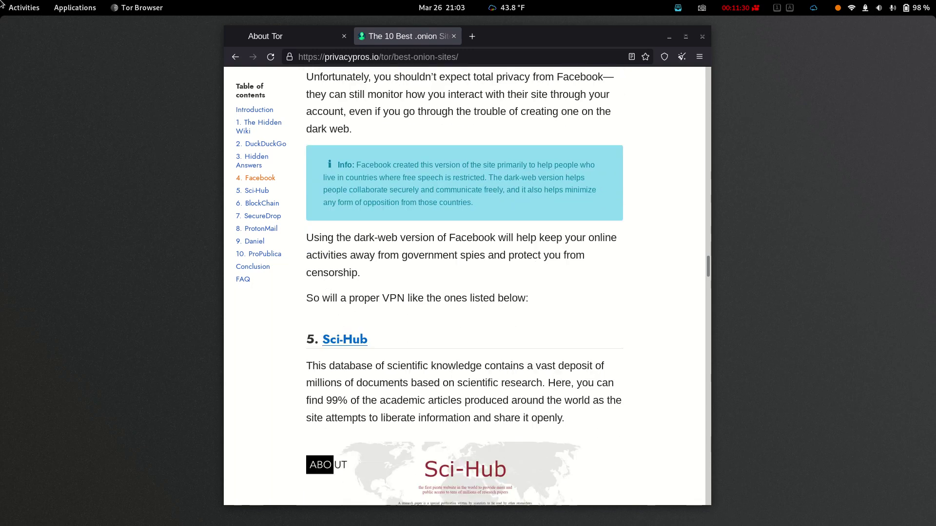
key("Down")
key("Down")
key("Down")
key("Down")
key("Down")
key("Down")
key("Down")
key("Down")
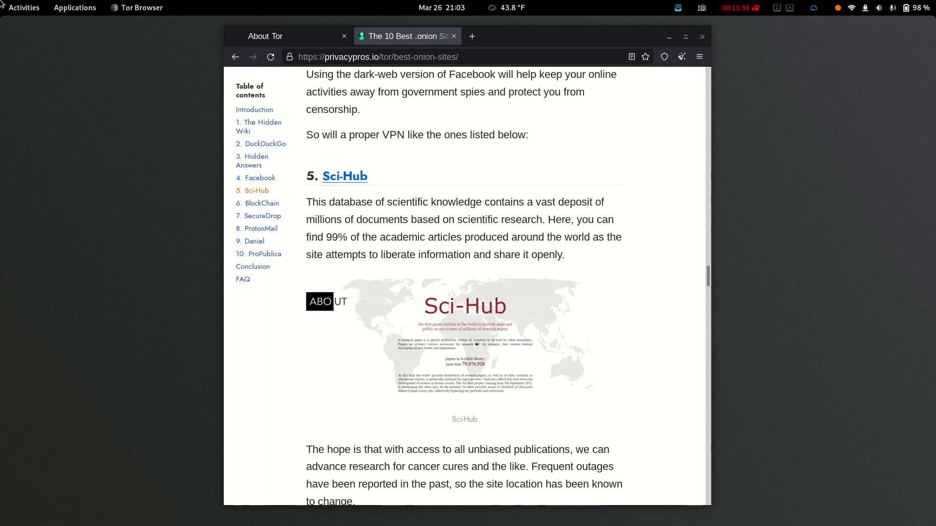
key("Down")
key("Down")
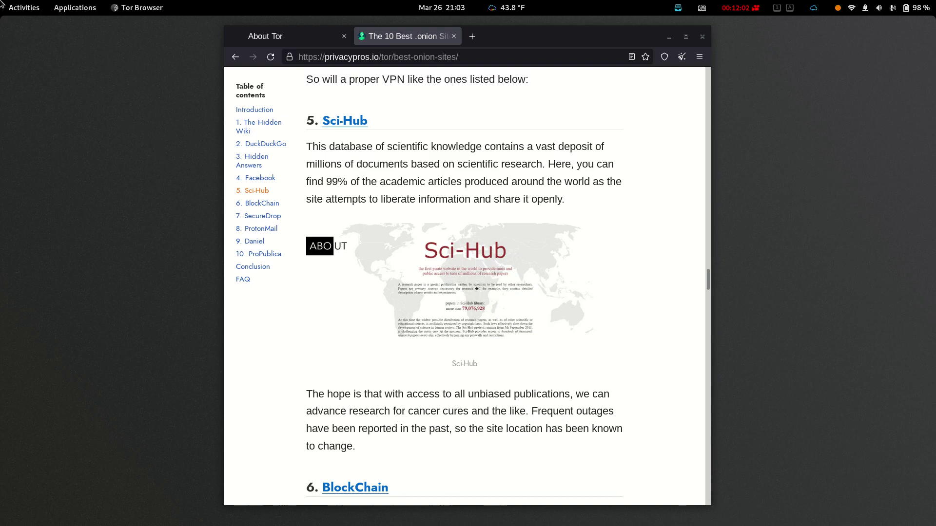
key("Down")
key("Down")
key("Down")
key("Down")
key("Down")
key("Down")
key("Down")
key("Down")
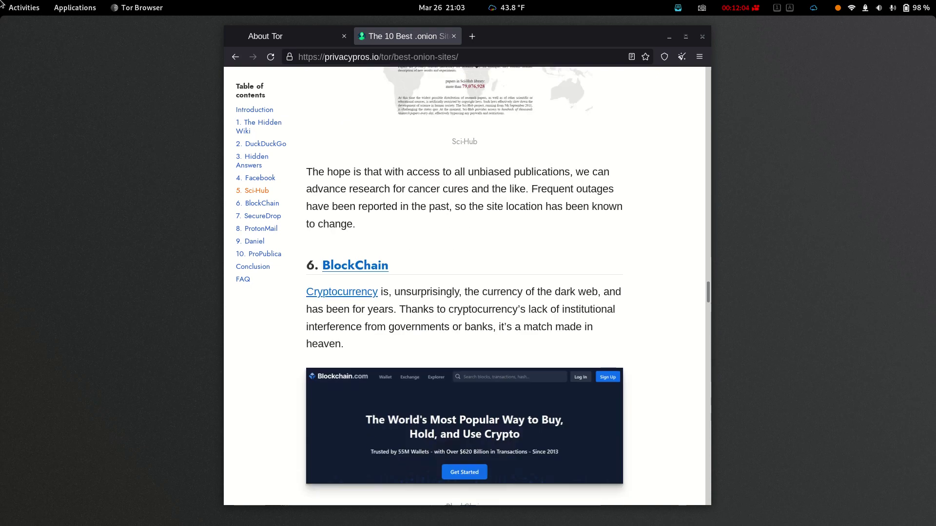
key("Down")
key("Down")
key("Down")
key("Down")
key("Down")
key("Down")
key("Down")
key("Down")
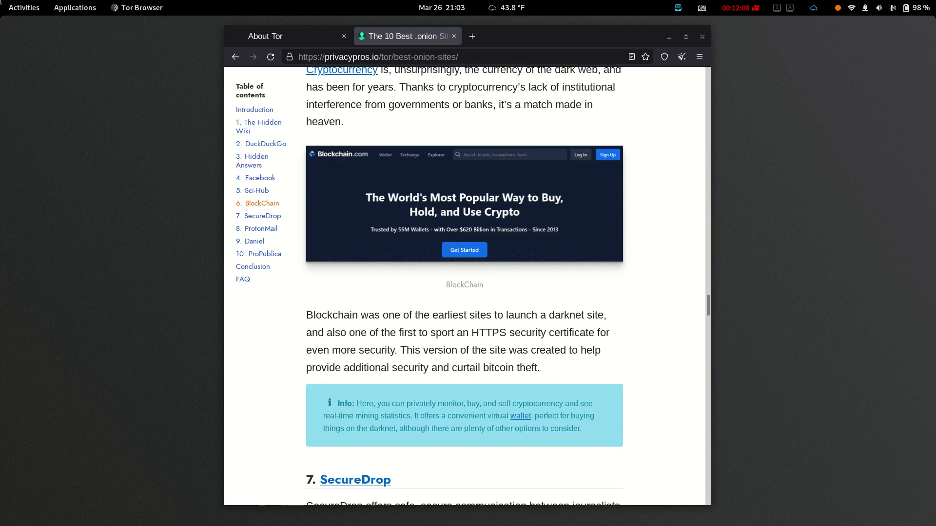
- Continue past SecureDrop and ProtonMail to the '9. Daniel' entry and focus its link
key("Down")
key("Down")
key("Down")
key("Down")
key("Down")
key("Down")
key("Down")
key("Down")
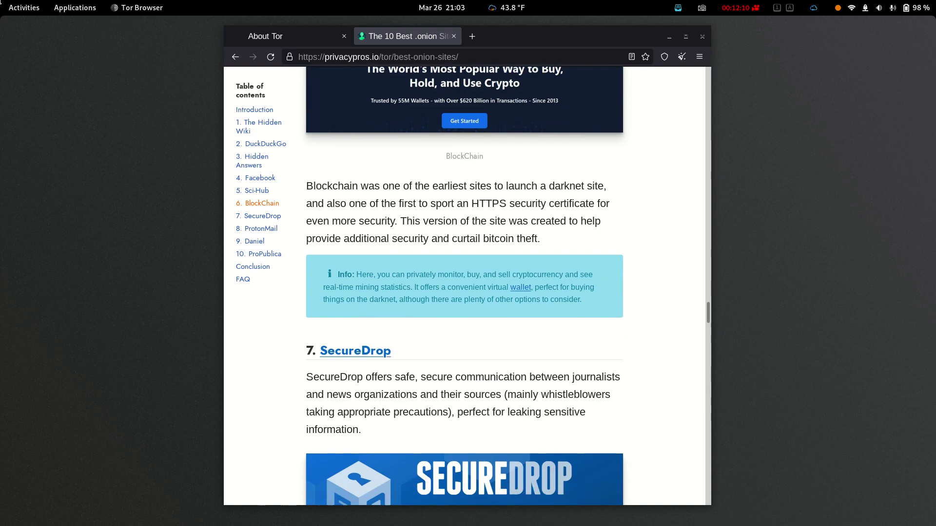
key("Down")
key("Down")
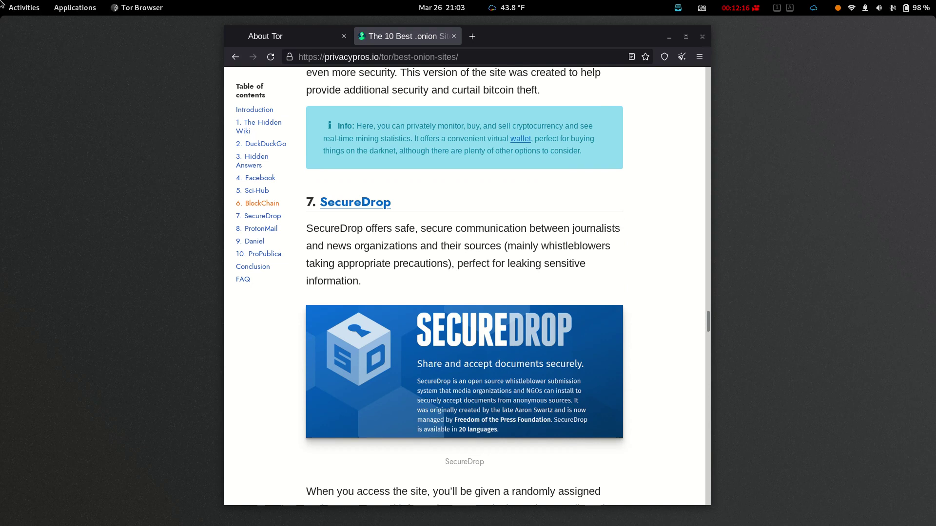
key("Down")
key("Down")
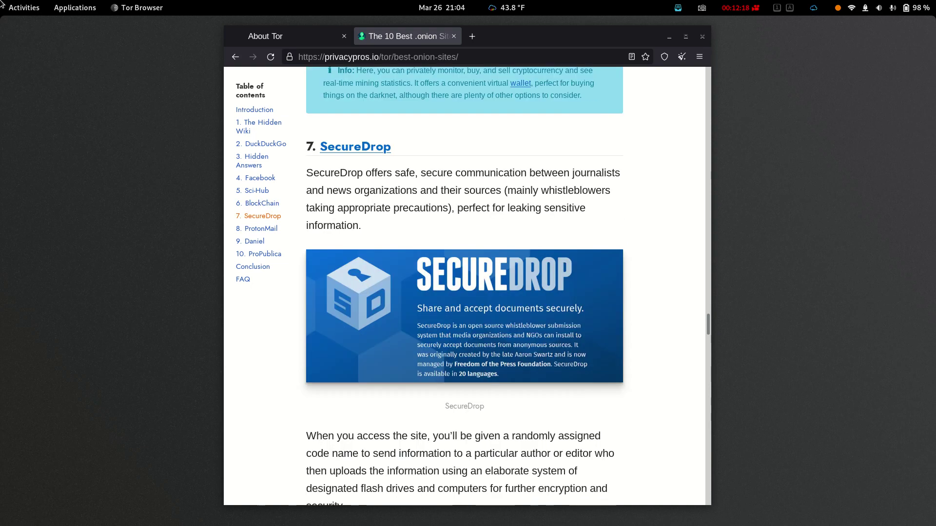
key("Down")
key("Down")
key("Down")
key("Down")
key("Down")
key("Down")
key("Down")
key("Down")
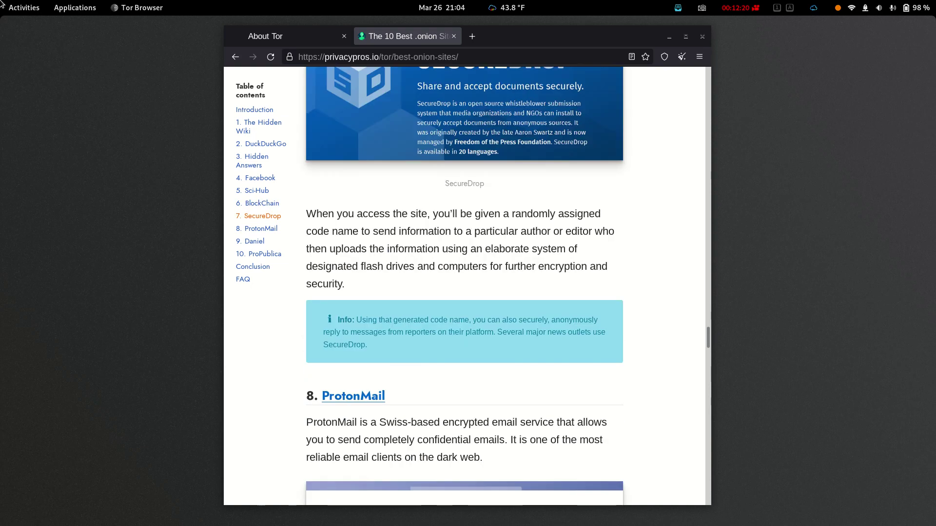
key("Up")
key("Up")
key("Up")
key("Up")
key("Up")
key("Up")
key("Up")
key("Up")
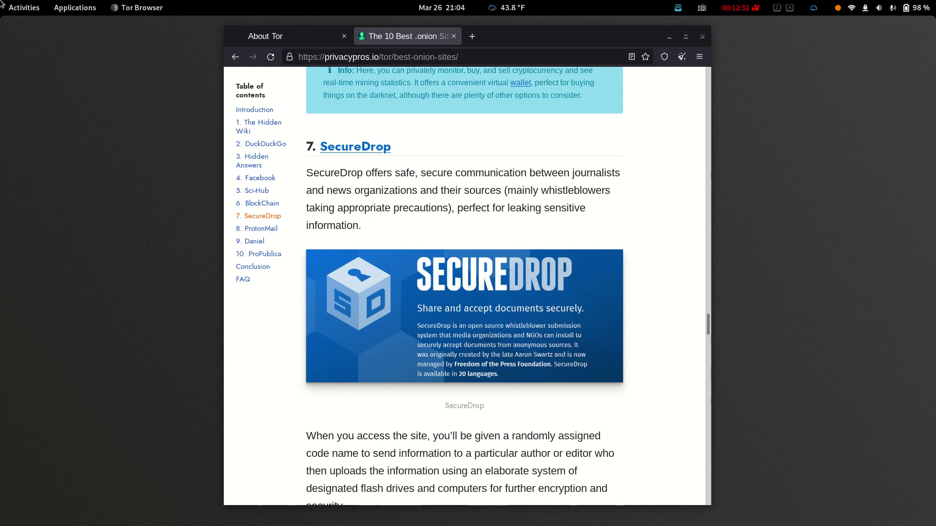
key("Page_Down")
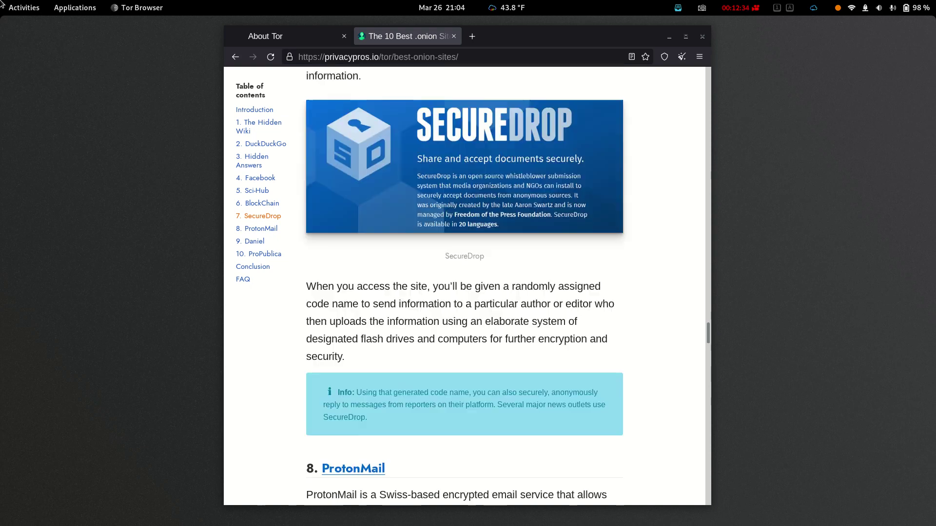
key("Page_Down")
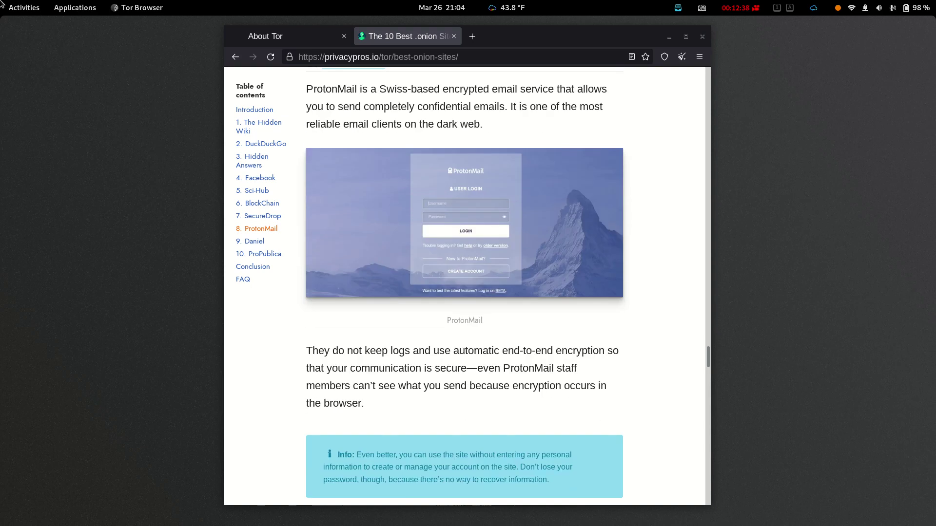
key("Up")
key("Up")
key("Up")
key("Up")
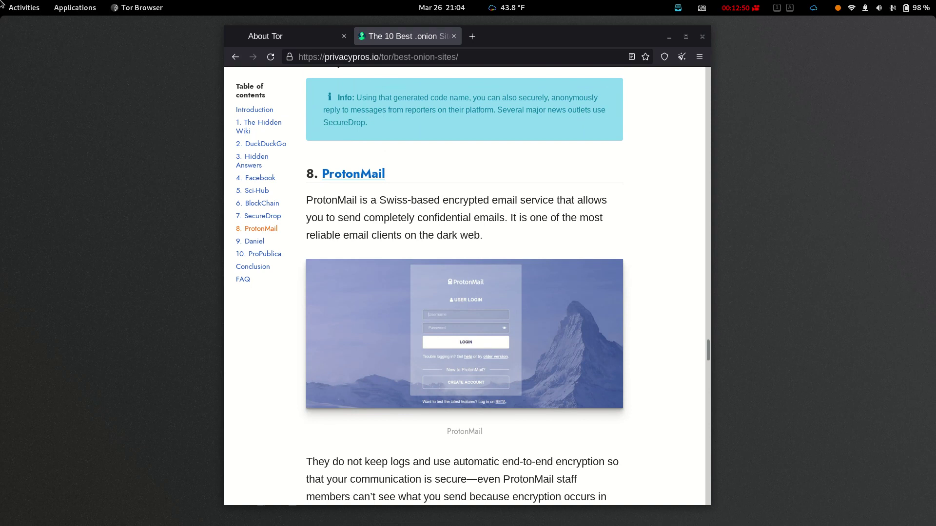
key("Down")
key("Down")
key("Down")
key("Down")
key("Down")
key("Down")
key("Down")
key("Down")
key("Down")
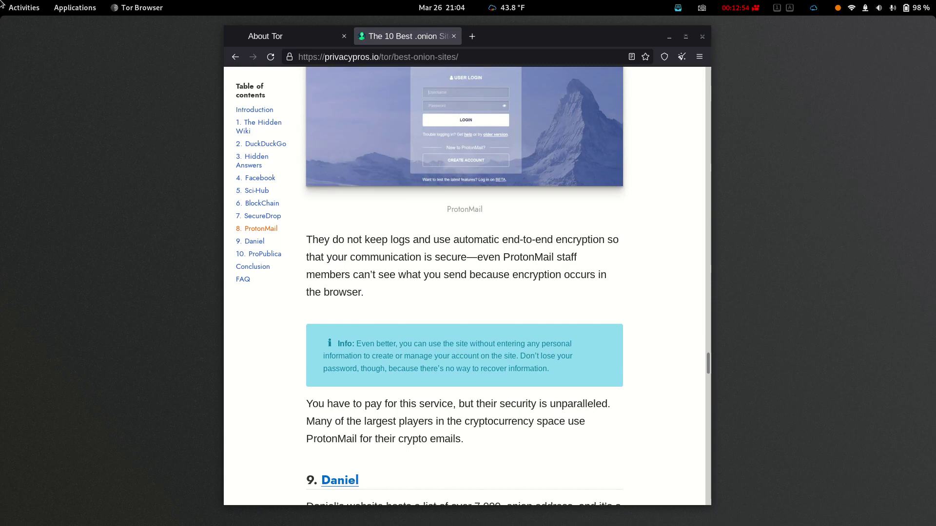
key("Page_Down")
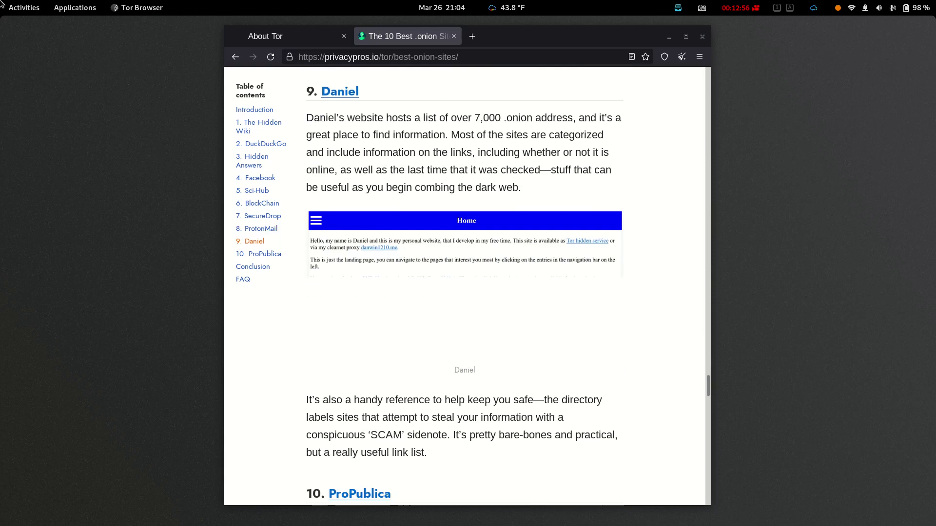
key("Tab")
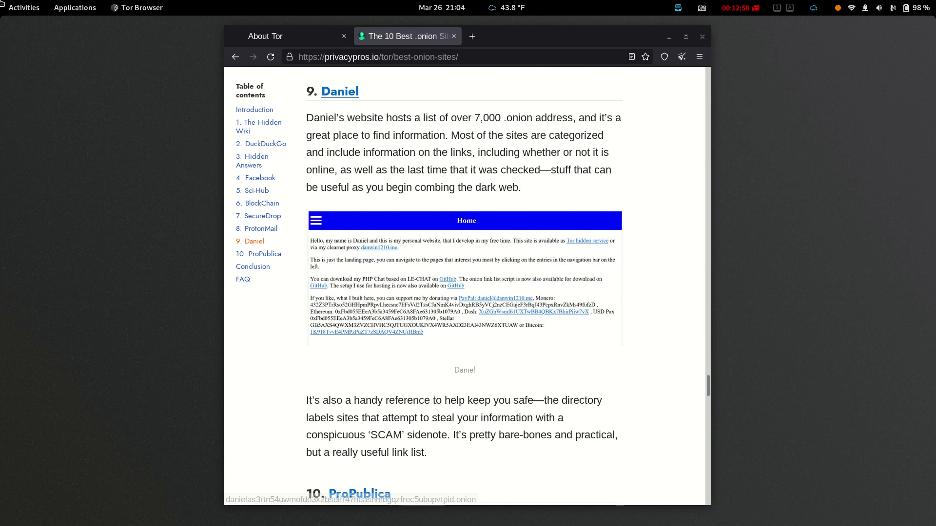
key("Return")
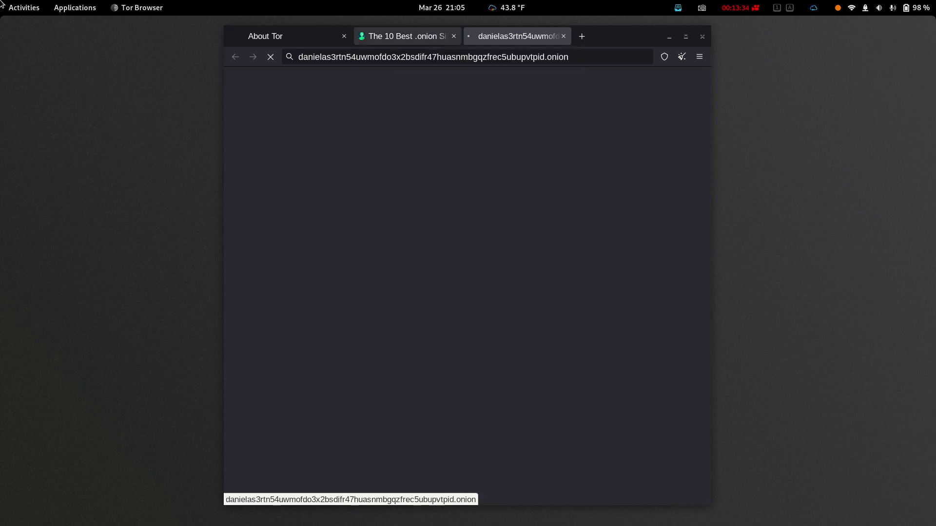
key("ctrl+Page_Up")
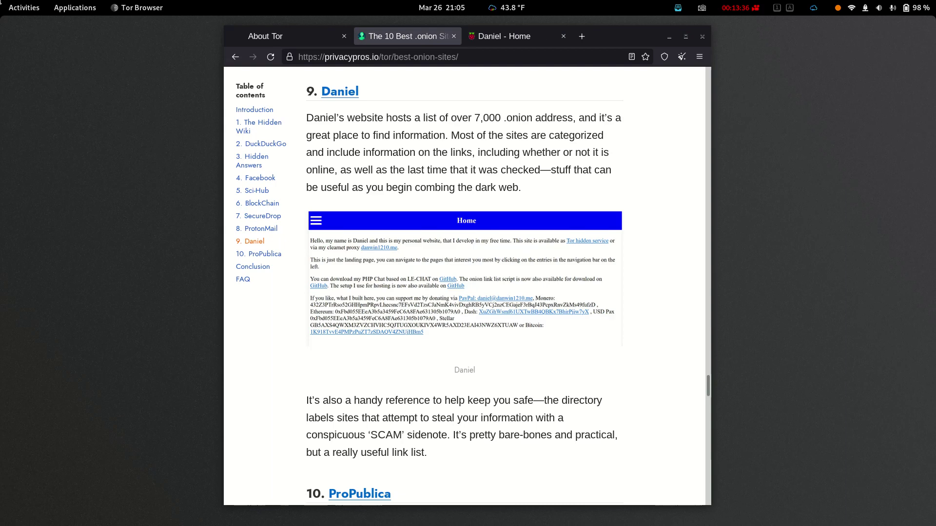
key("ctrl+Page_Down")
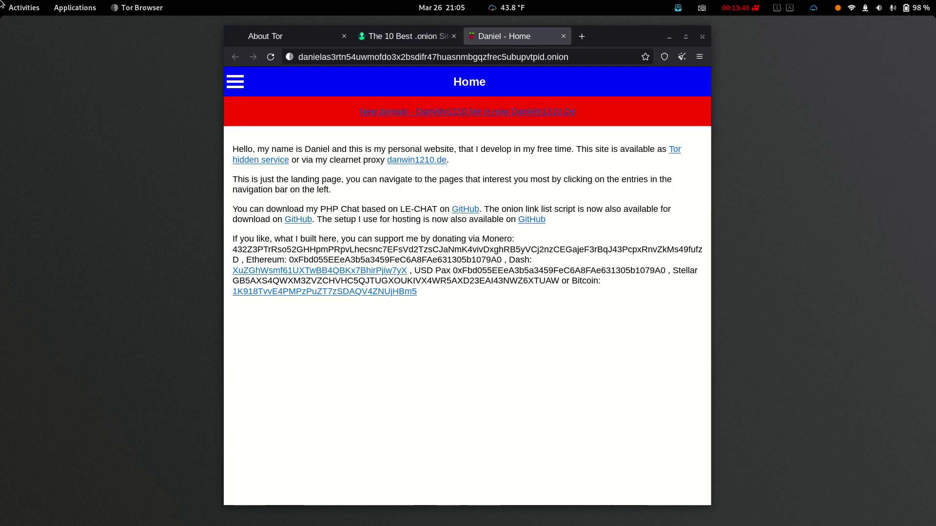
key("space")
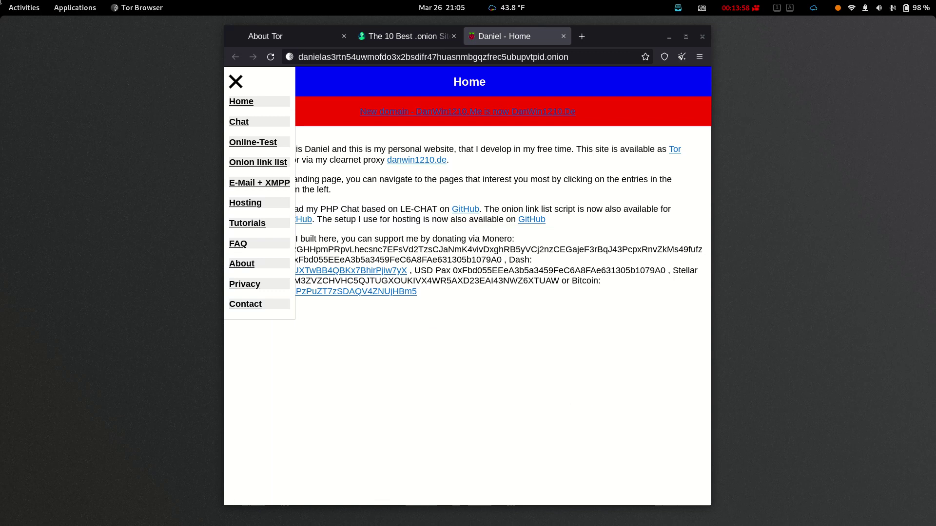
key("ctrl+shift+Tab")
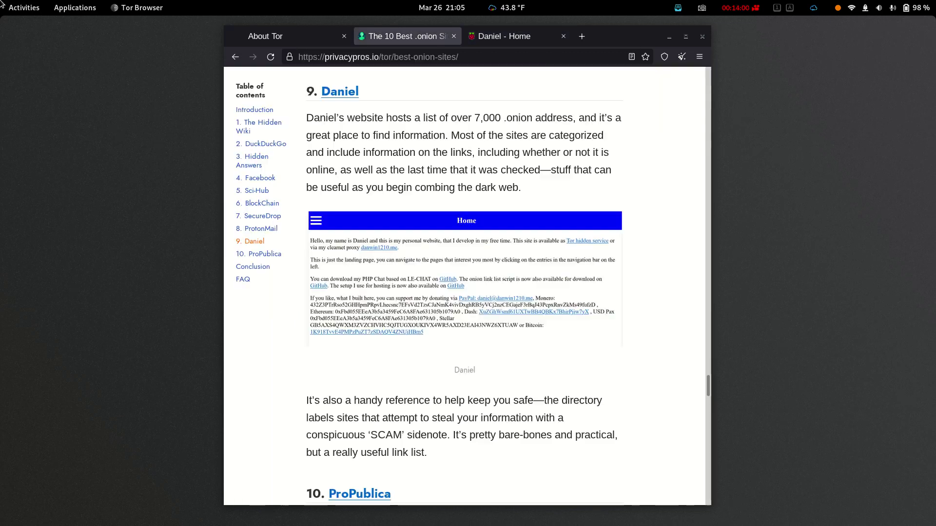
- Jump to the article's '4. Facebook' section via the table of contents
key("Down")
key("Down")
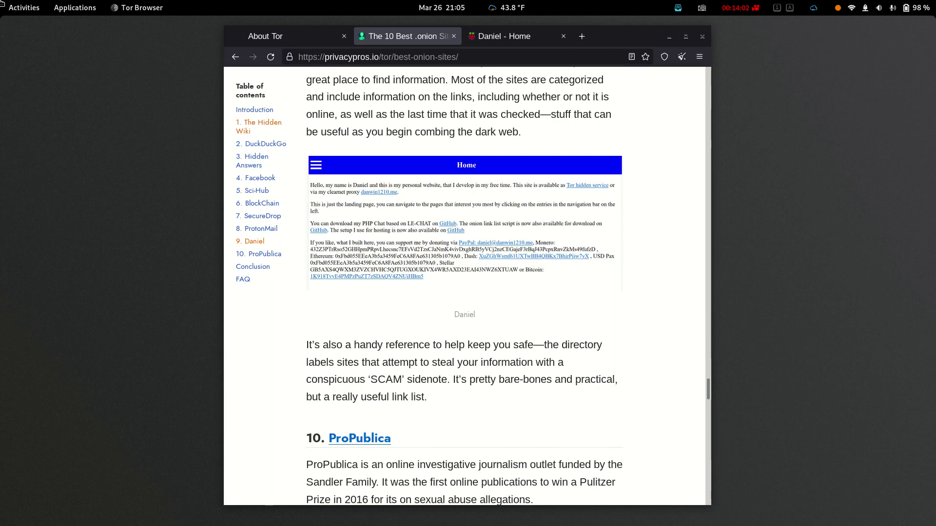
key("shift+Tab")
key("shift+Tab")
key("shift+Tab")
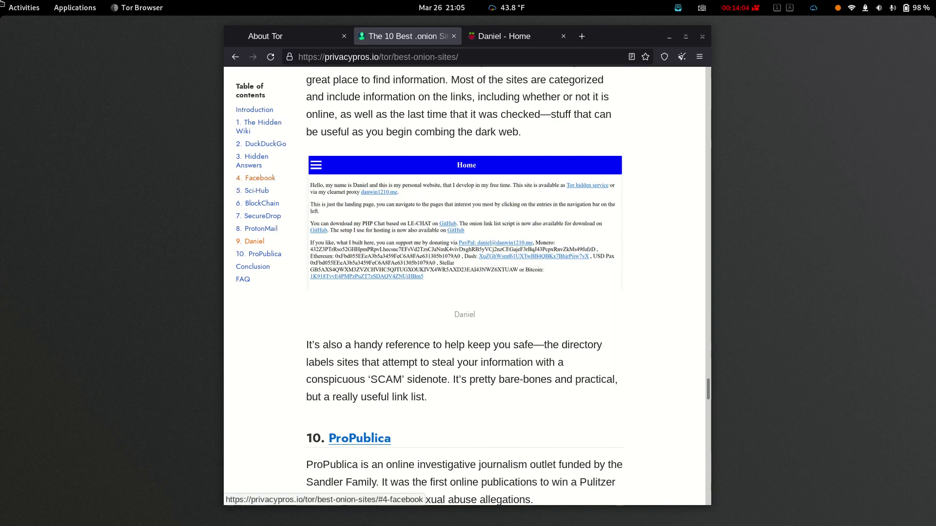
key("Return")
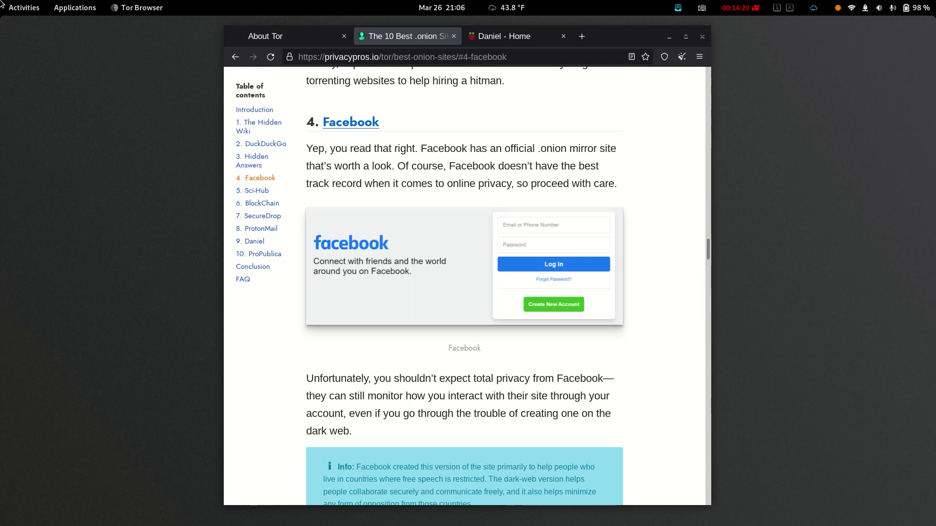
key("Tab")
- Move ahead to the '10. ProPublica' section with its screenshot and Info box
key("Down")
key("Down")
key("Down")
key("Down")
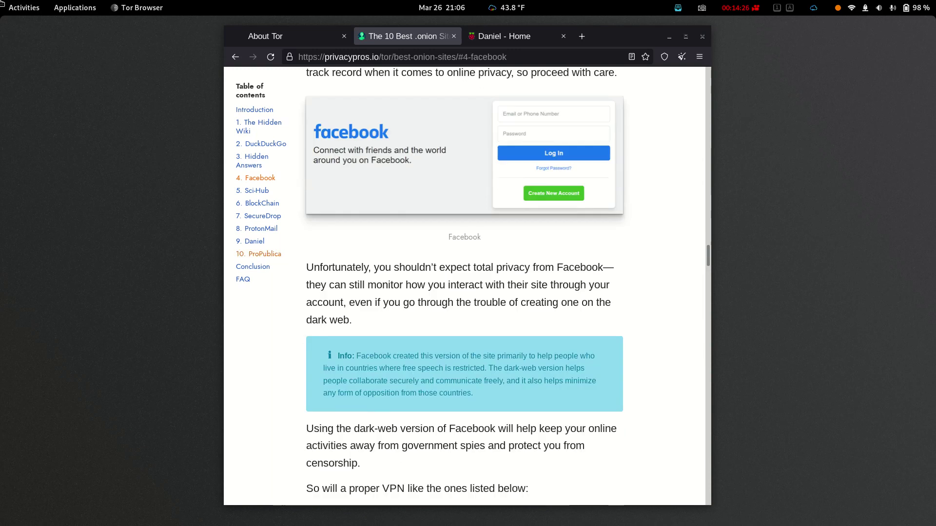
key("Page_Down")
key("Page_Down")
key("Page_Down")
key("Page_Down")
key("Page_Down")
key("Page_Down")
key("Page_Down")
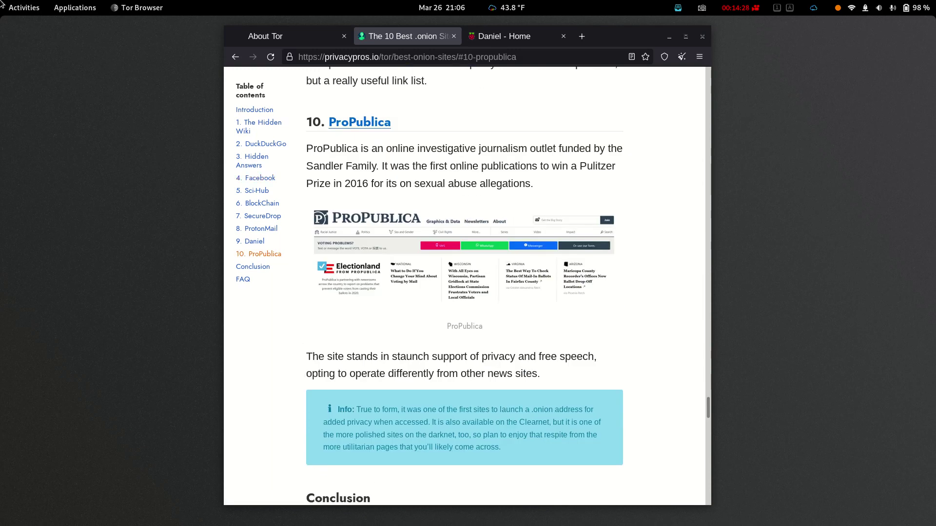
key("Down")
key("Down")
key("Down")
key("Down")
key("Up")
key("Up")
key("Up")
key("Up")
key("Up")
key("Up")
key("Up")
key("Down")
key("Down")
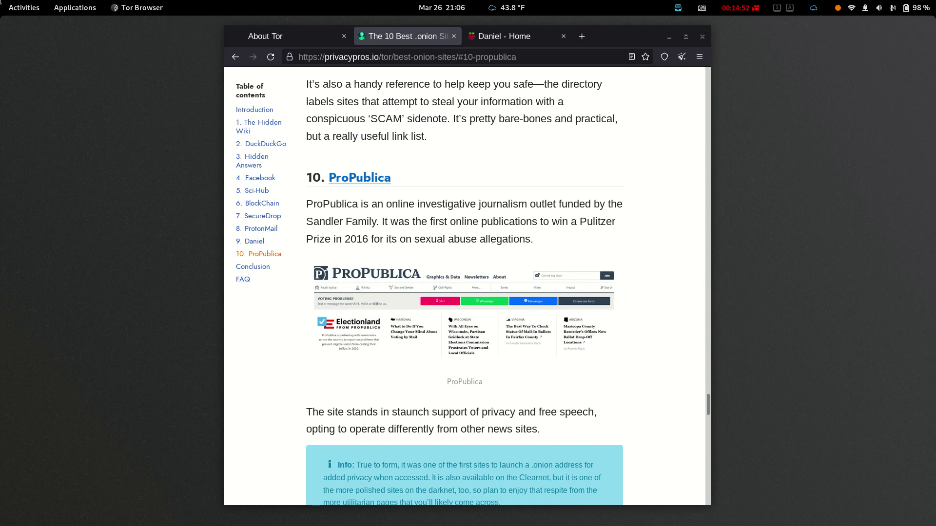
- Scroll down to the article's end, then back up to its opening overview
scroll(464, 287, "down", 10)
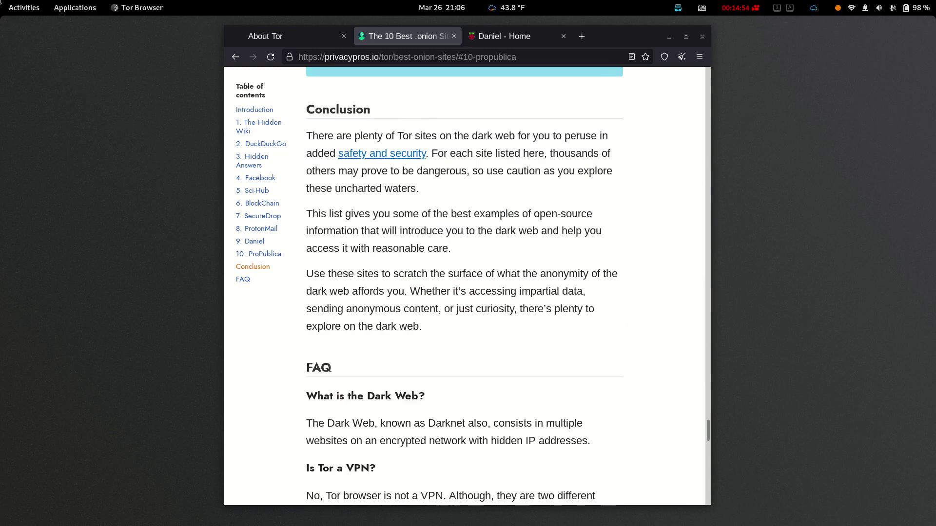
scroll(464, 288, "down", 5)
scroll(464, 288, "down", 5)
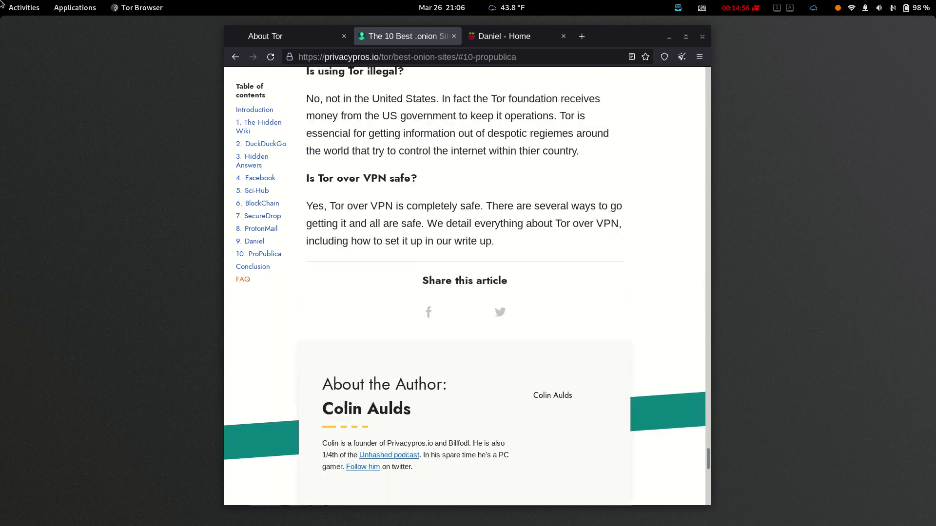
scroll(463, 288, "up", 20)
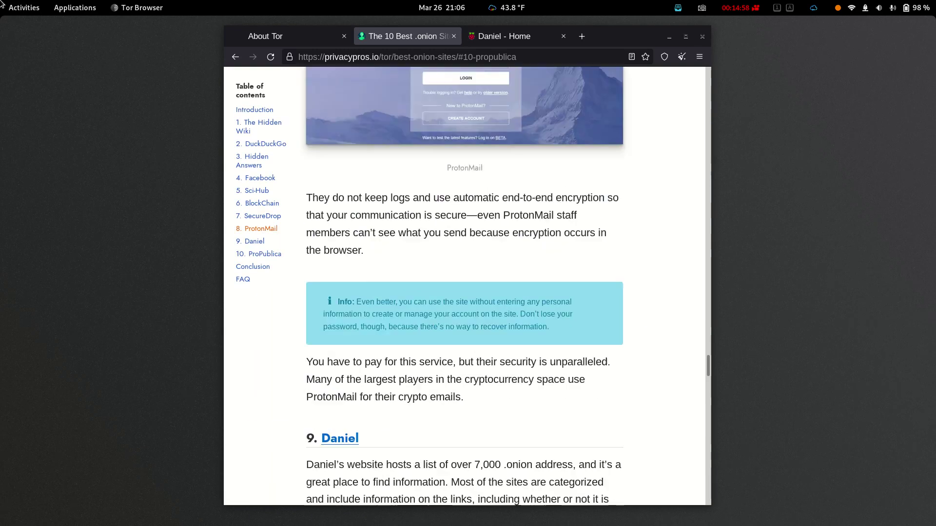
scroll(464, 287, "up", 20)
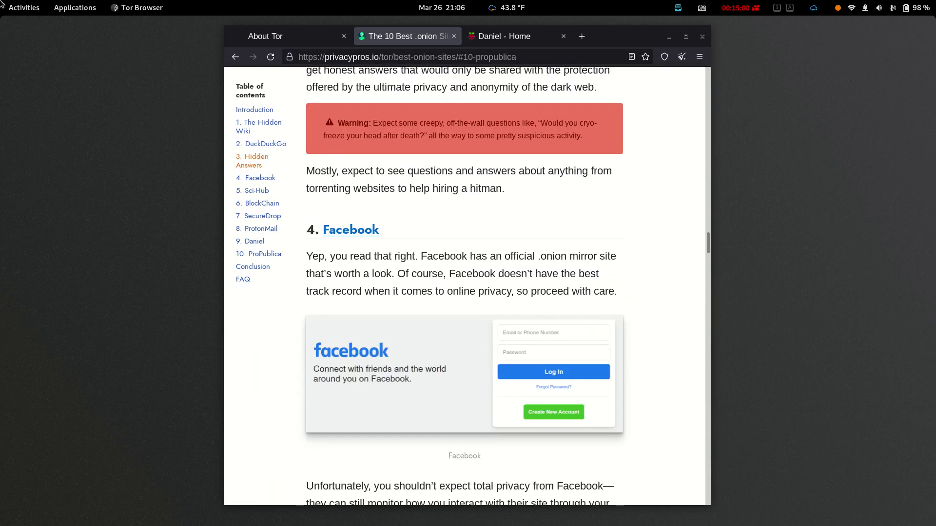
scroll(464, 287, "up", 20)
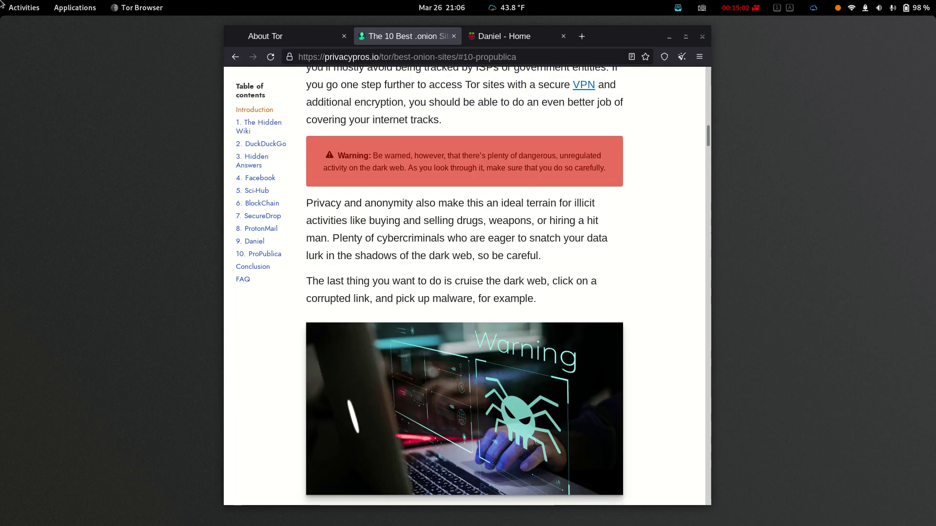
scroll(464, 287, "up", 2)
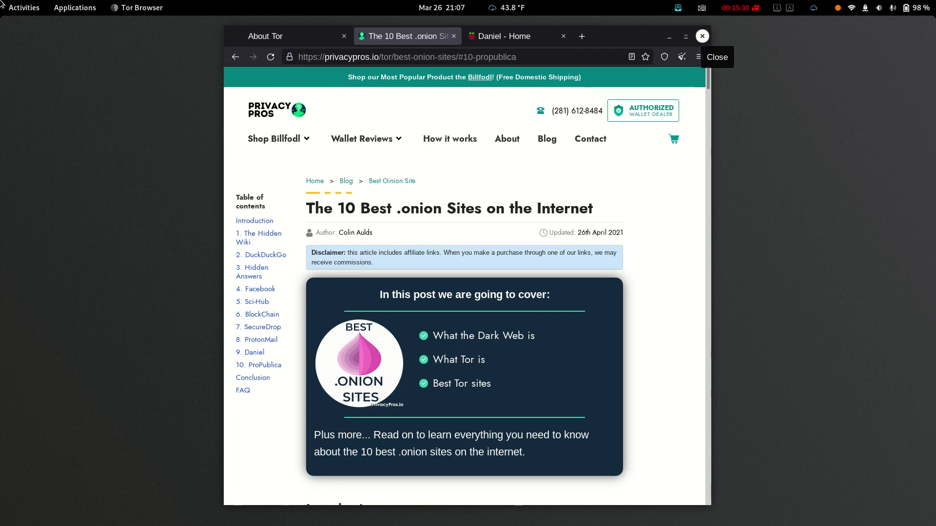
- Close Tor Browser's three tabs, turn JAP-VPN off in quick settings, and show the app grid
left_click(702, 36)
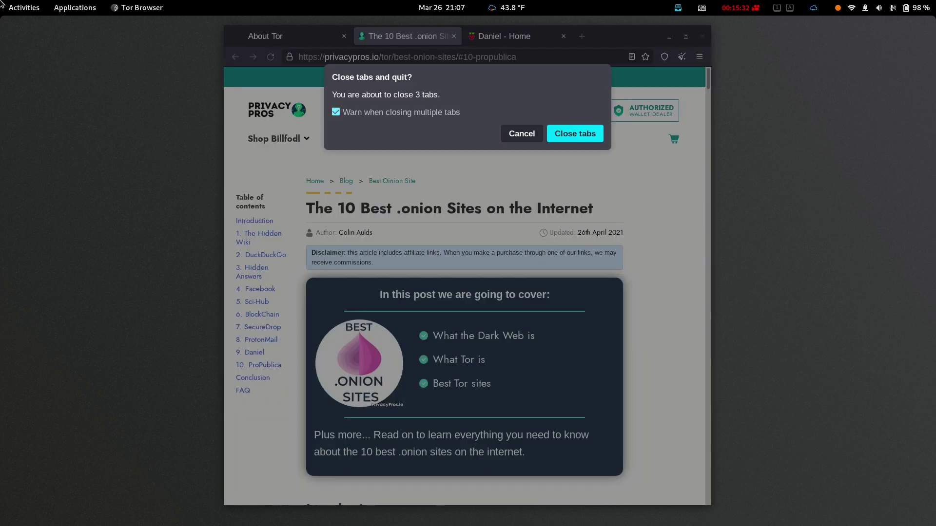
left_click(575, 133)
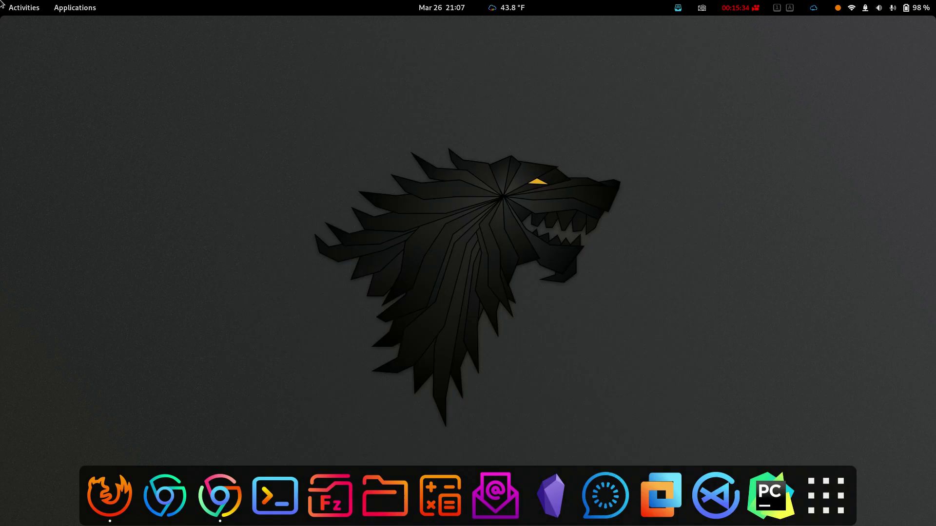
left_click(877, 7)
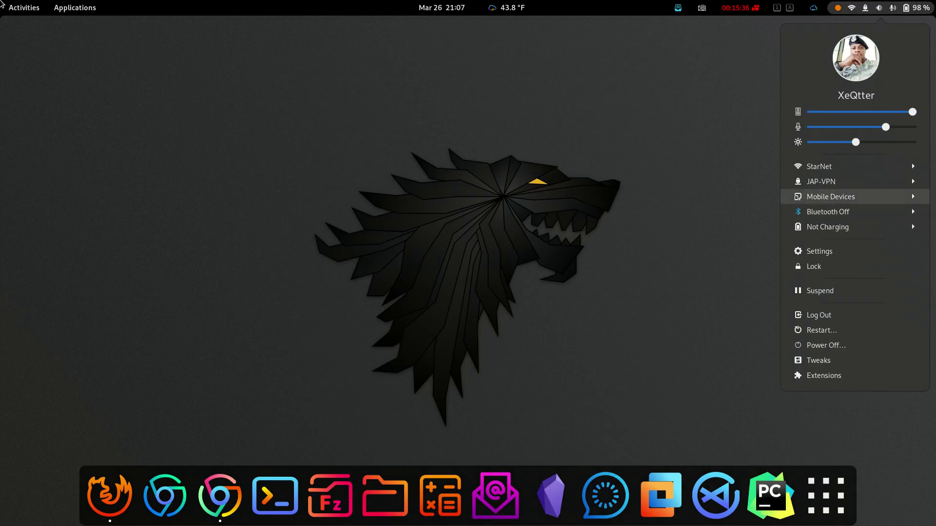
key("Up")
key("Return")
key("Down")
key("Down")
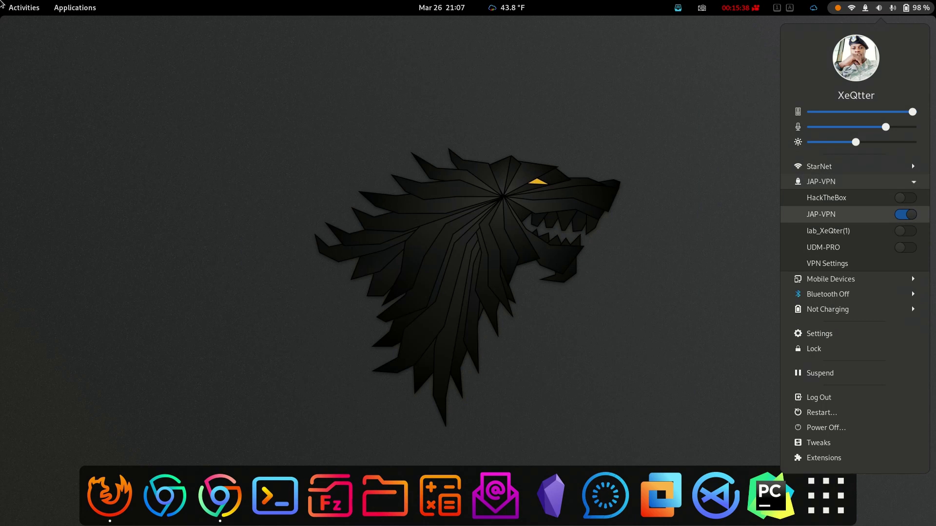
key("Return")
key("Escape")
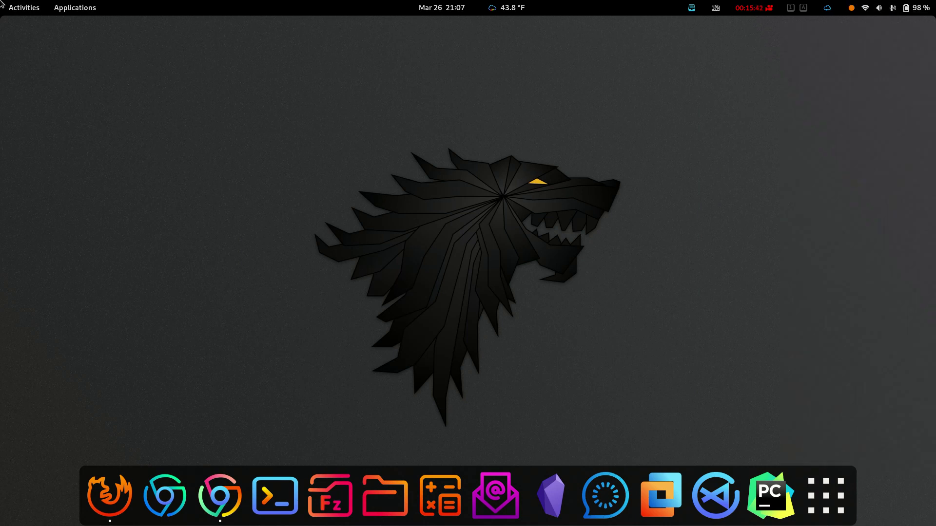
key("super+a")
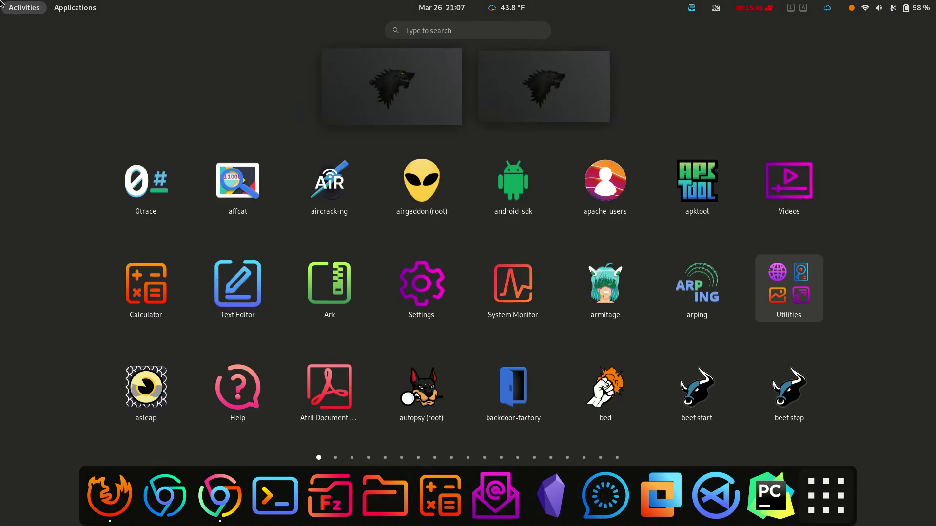
- Relaunch Tor Browser from a 'tor' search, start connecting, then close its window
type("tor")
key("Return")
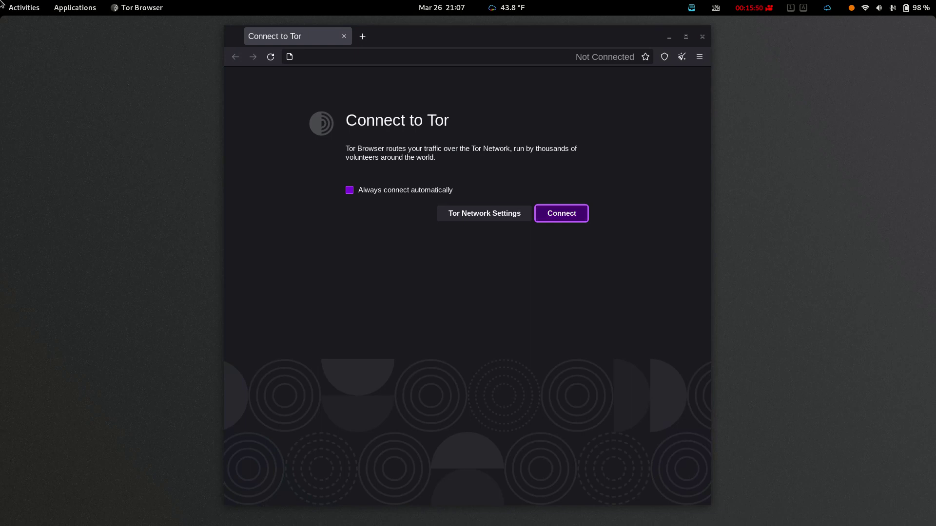
key("Return")
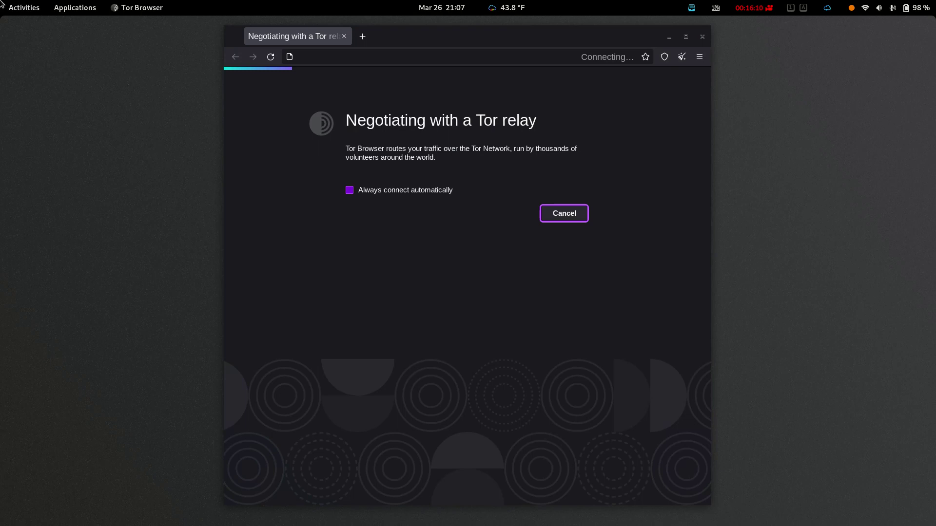
left_click(702, 36)
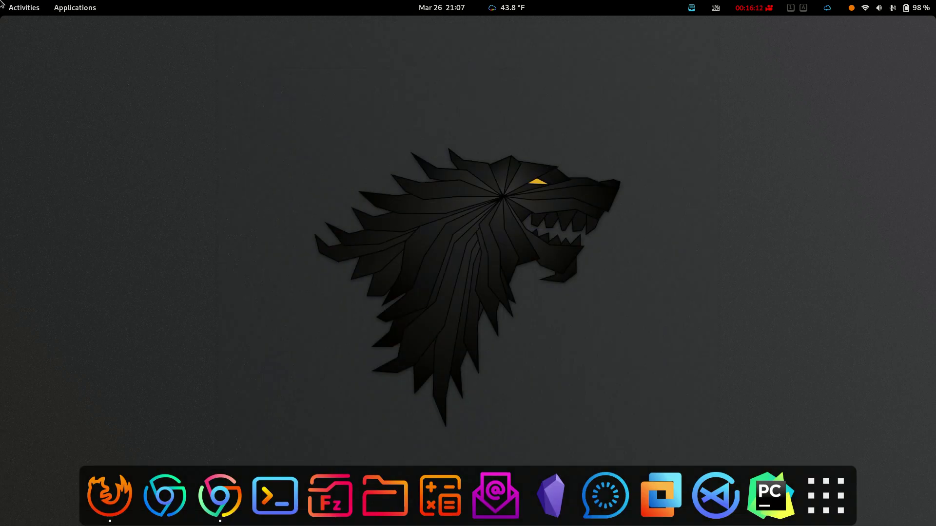